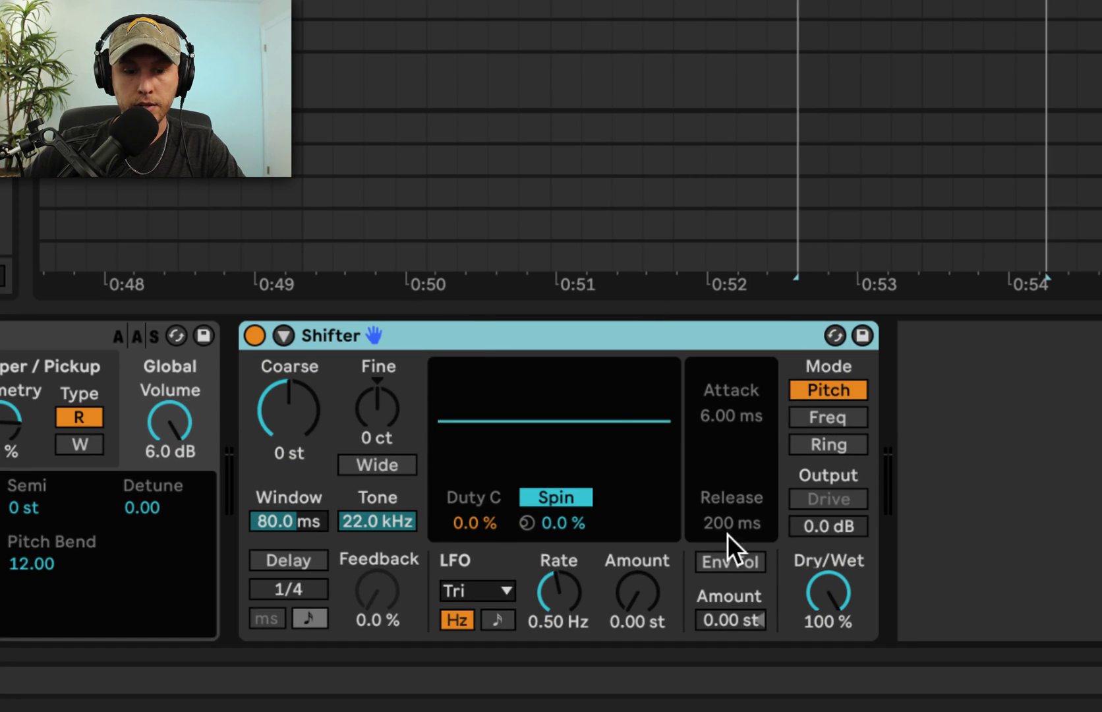
Audition the looped section with Shifter in Pitch mode, and stop playback.
key("space")
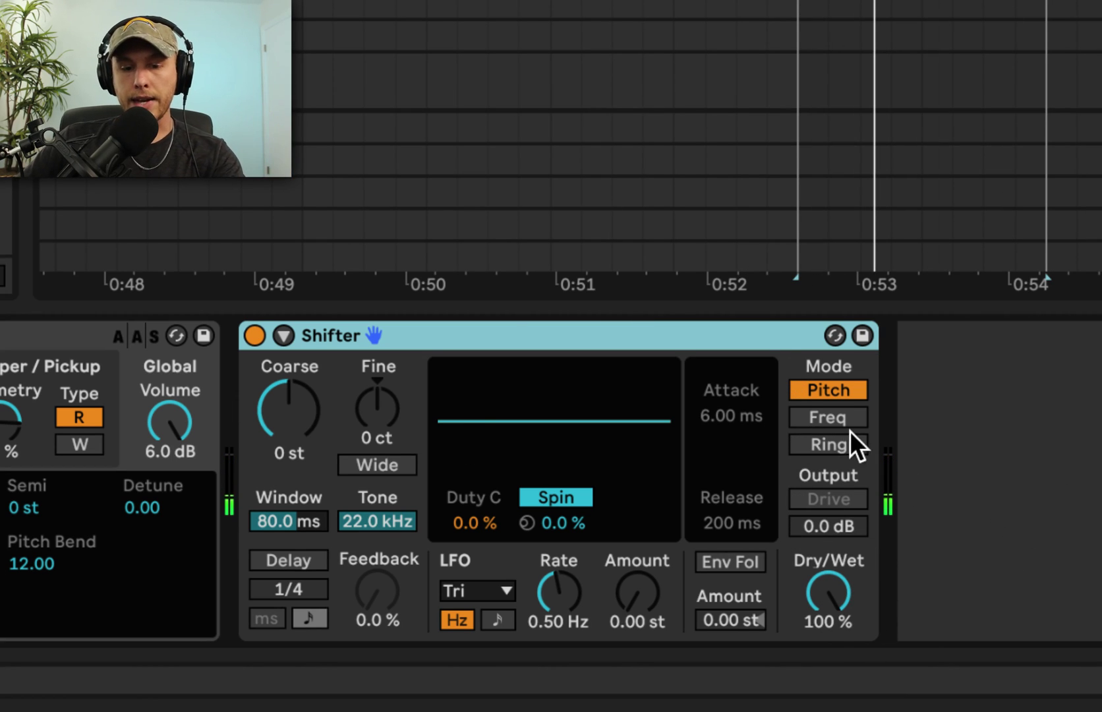
key("space")
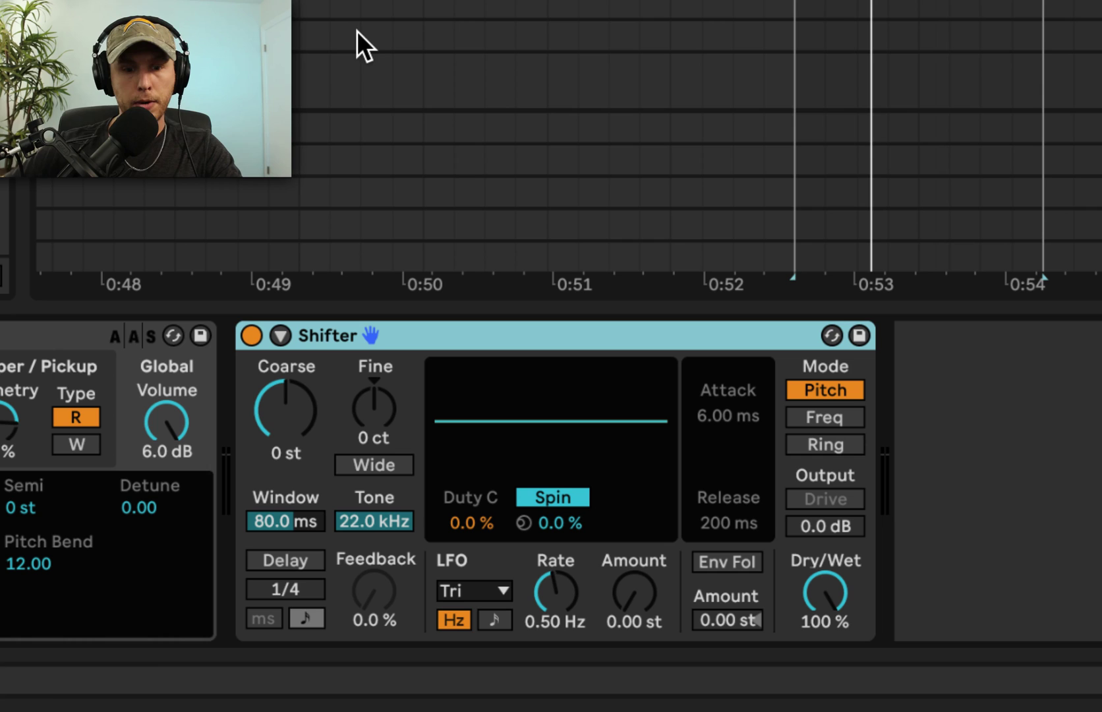
Play the loop and try shifting Shifter's Coarse pitch up to 10 st, returning it to 0 st.
key("space")
mouse_move(307, 415)
left_mouse_down()
mouse_move(307, 389)
mouse_move(310, 418)
left_mouse_up()
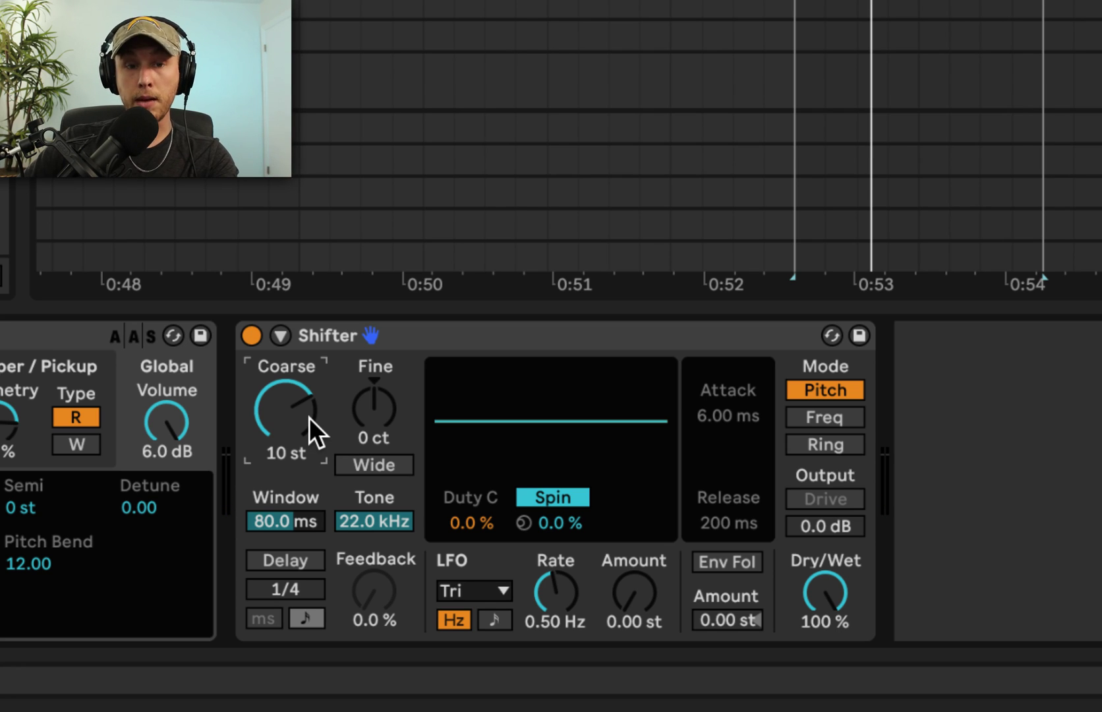
mouse_move(289, 416)
left_mouse_down()
mouse_move(288, 476)
mouse_move(290, 412)
left_mouse_up()
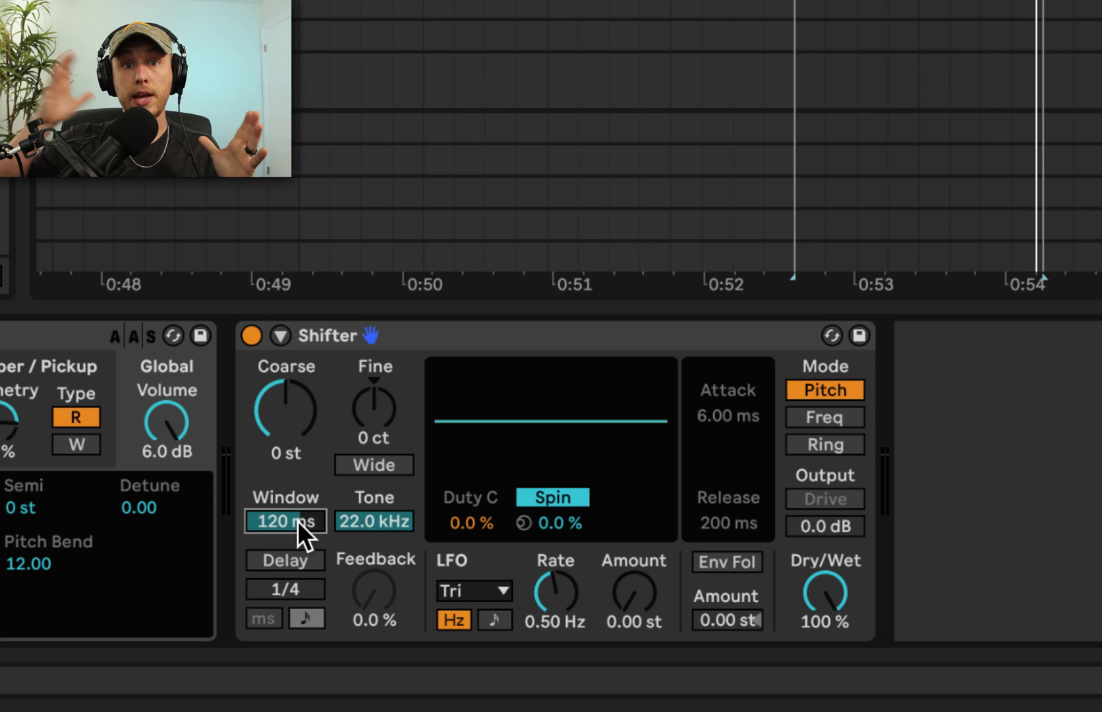
Try Coarse at 13 st with Window sizes of 350 ms and 46.8 ms, and reset them to 0 st and 80 ms.
mouse_move(298, 520)
left_mouse_down()
mouse_move(298, 548)
mouse_move(297, 508)
left_mouse_up()
left_click_drag(307, 426, 308, 395)
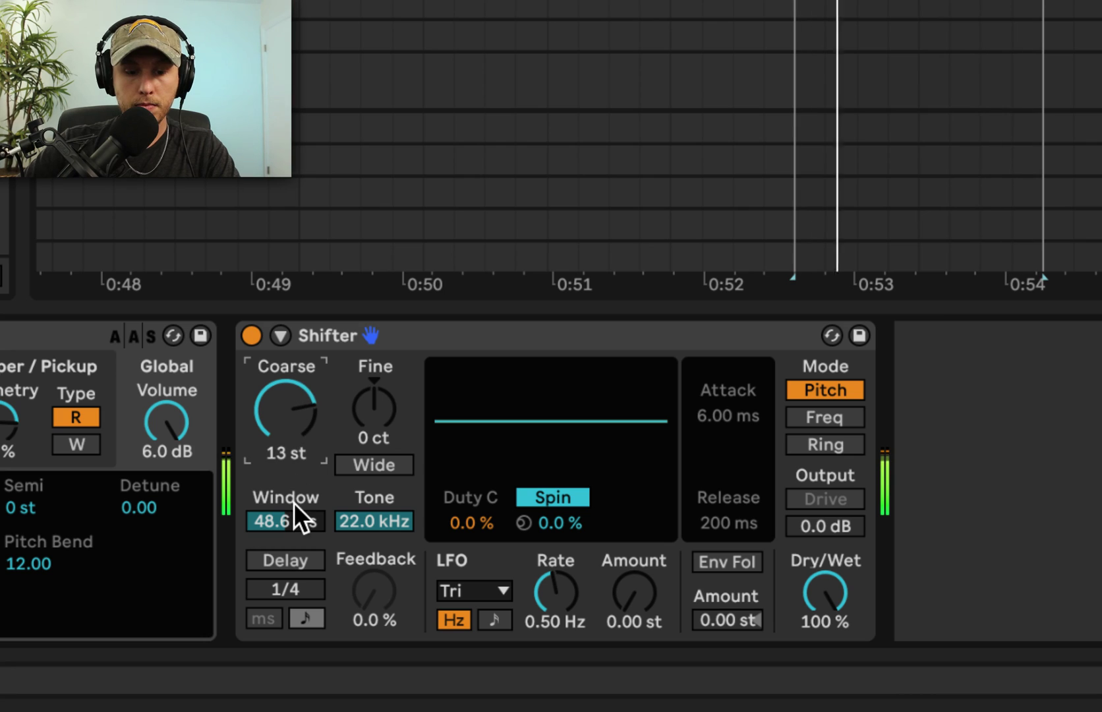
left_click_drag(295, 505, 294, 446)
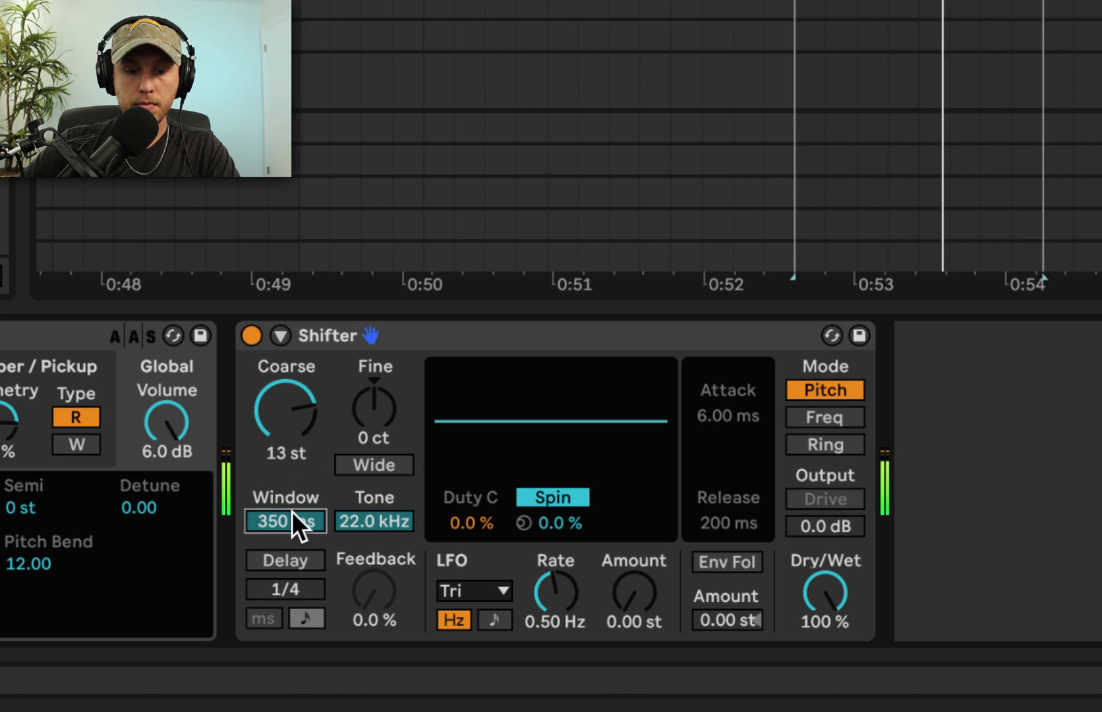
left_click_drag(292, 518, 292, 553)
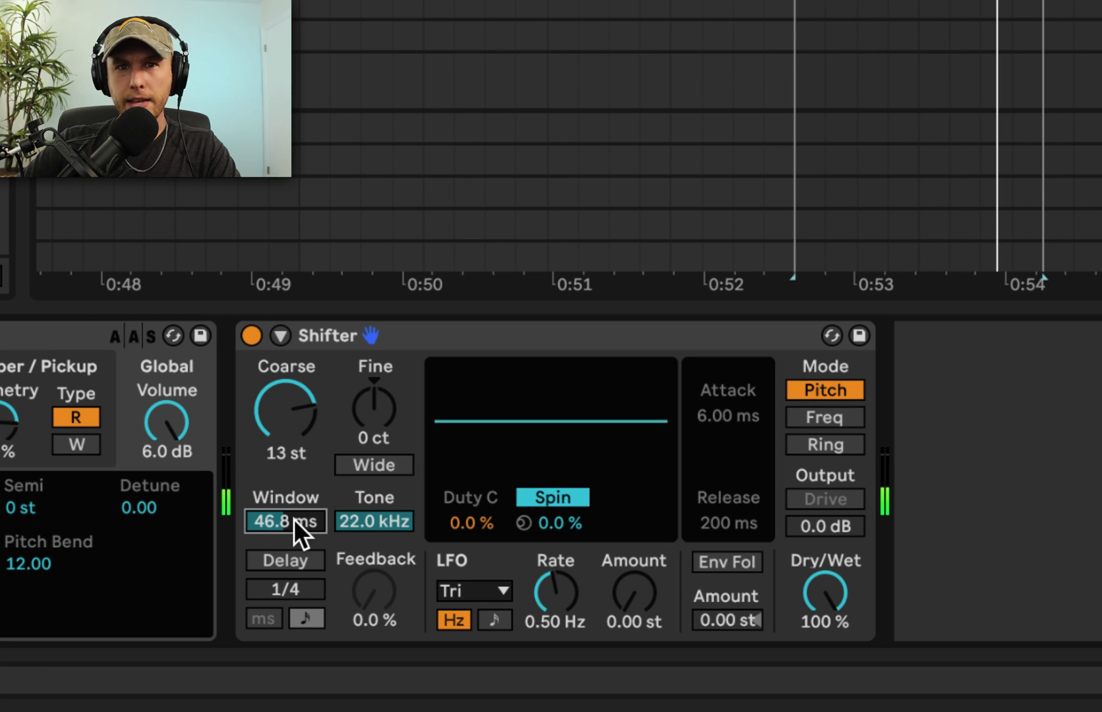
left_click(307, 399)
key("Delete")
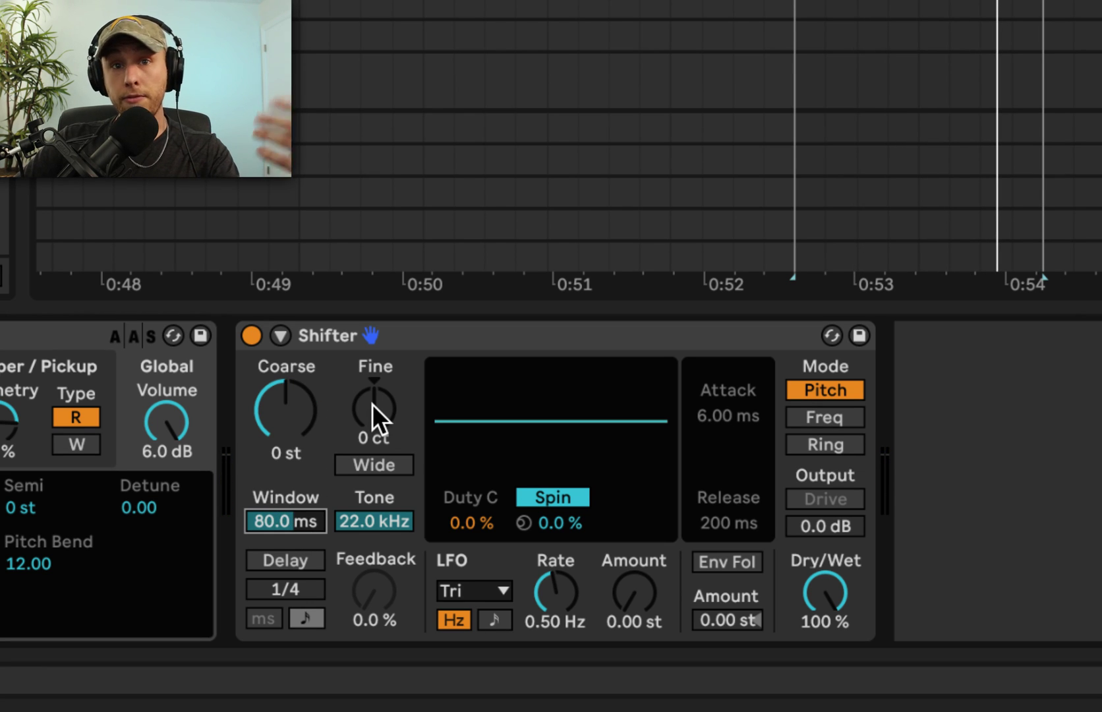
Try detuning Shifter's Fine pitch to 7 ct and bring it back to 0 ct.
left_click(371, 404)
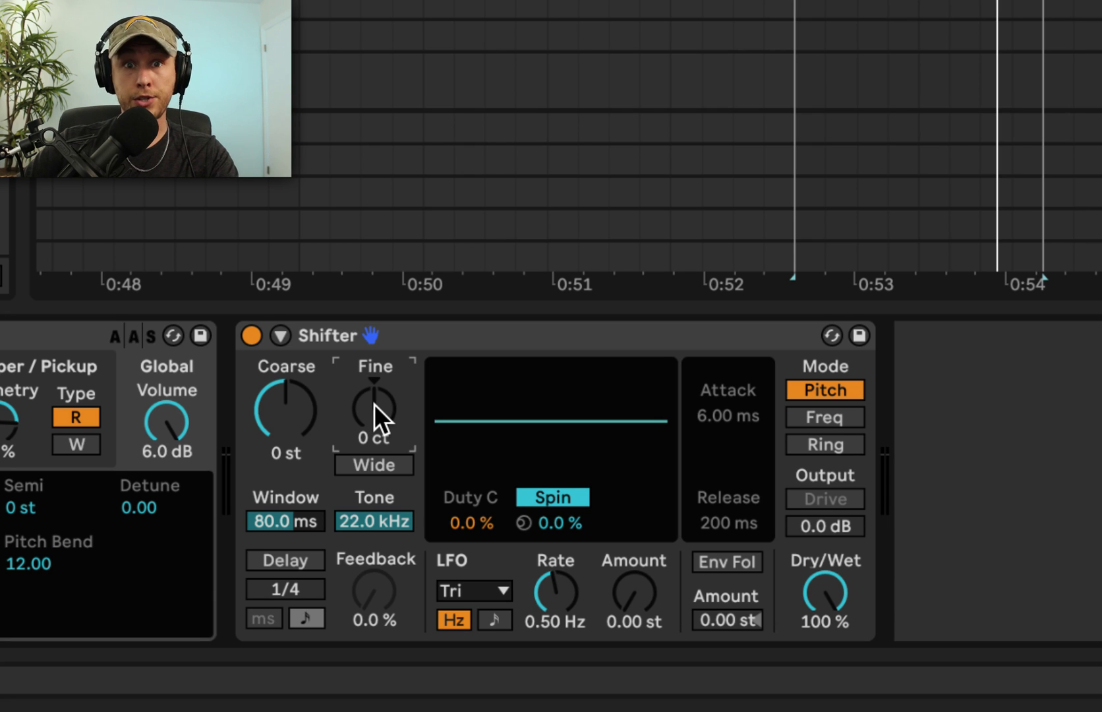
left_click_drag(292, 416, 292, 402)
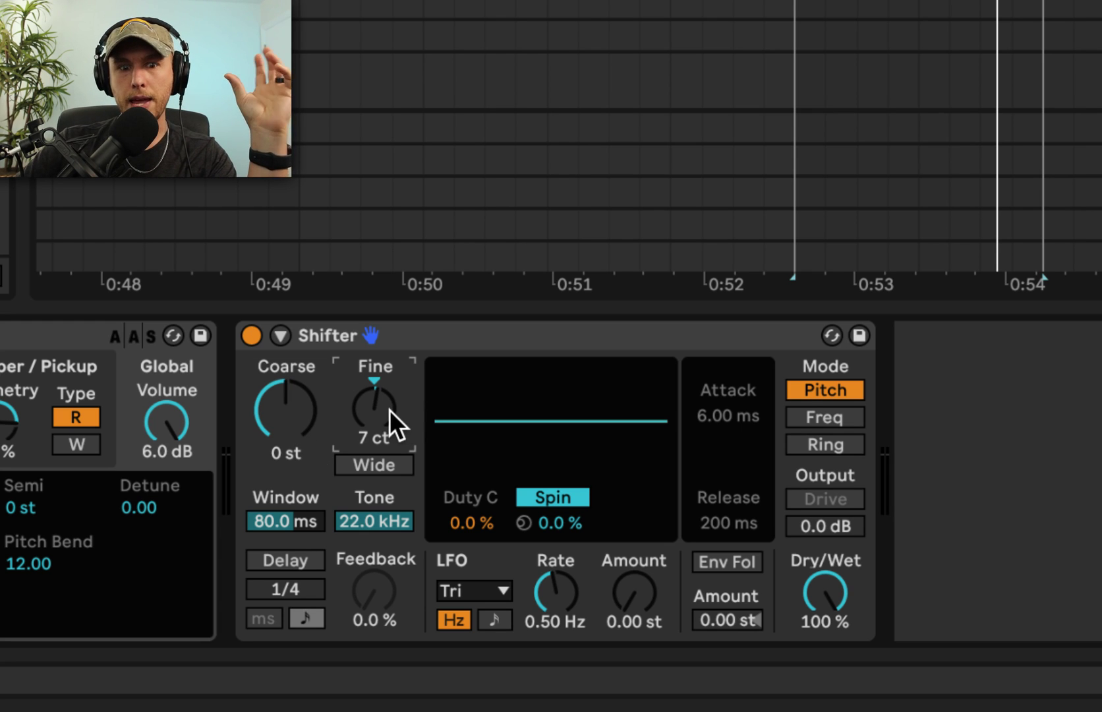
mouse_move(388, 413)
left_mouse_down()
mouse_move(388, 296)
mouse_move(388, 514)
mouse_move(387, 415)
mouse_move(389, 434)
left_mouse_up()
Enable Wide during playback and raise the Spread to 41 ct.
key("space")
left_click(388, 466)
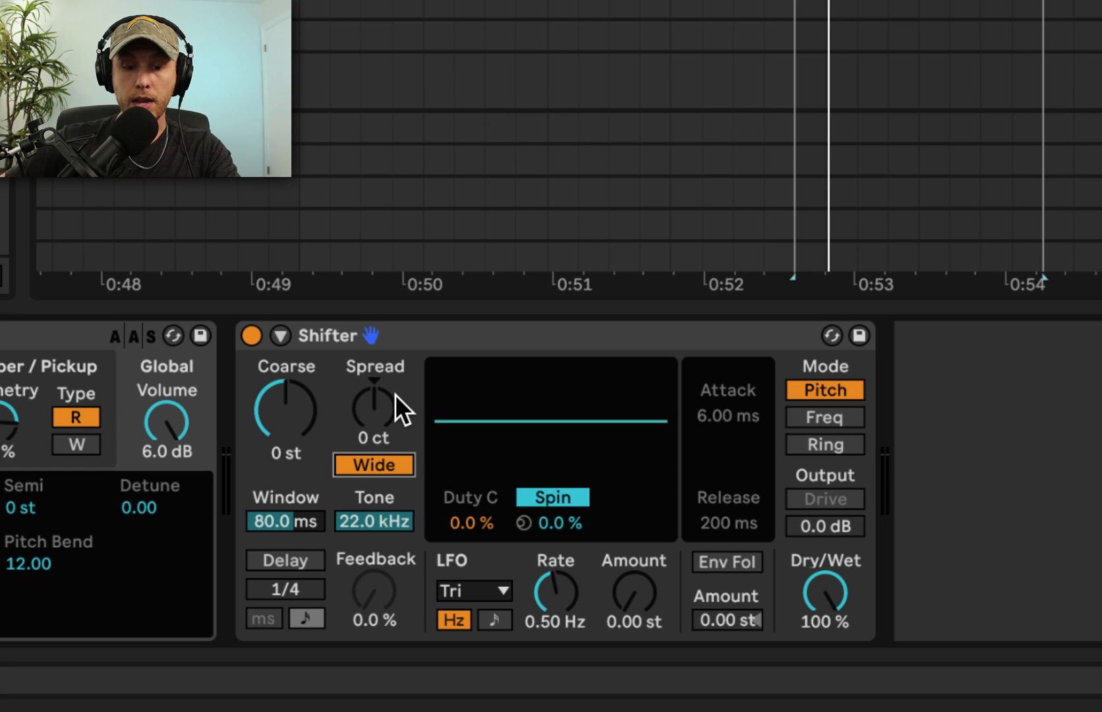
left_click_drag(370, 412, 371, 408)
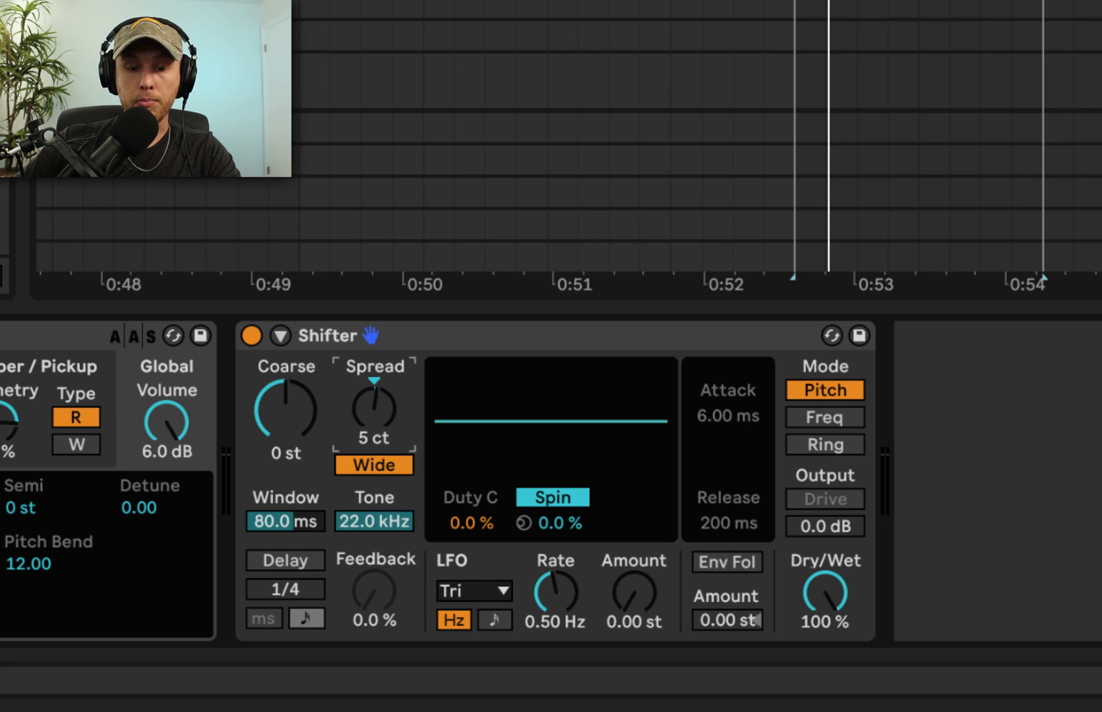
left_click(385, 462)
mouse_move(384, 421)
left_mouse_down()
mouse_move(384, 403)
mouse_move(378, 411)
left_mouse_up()
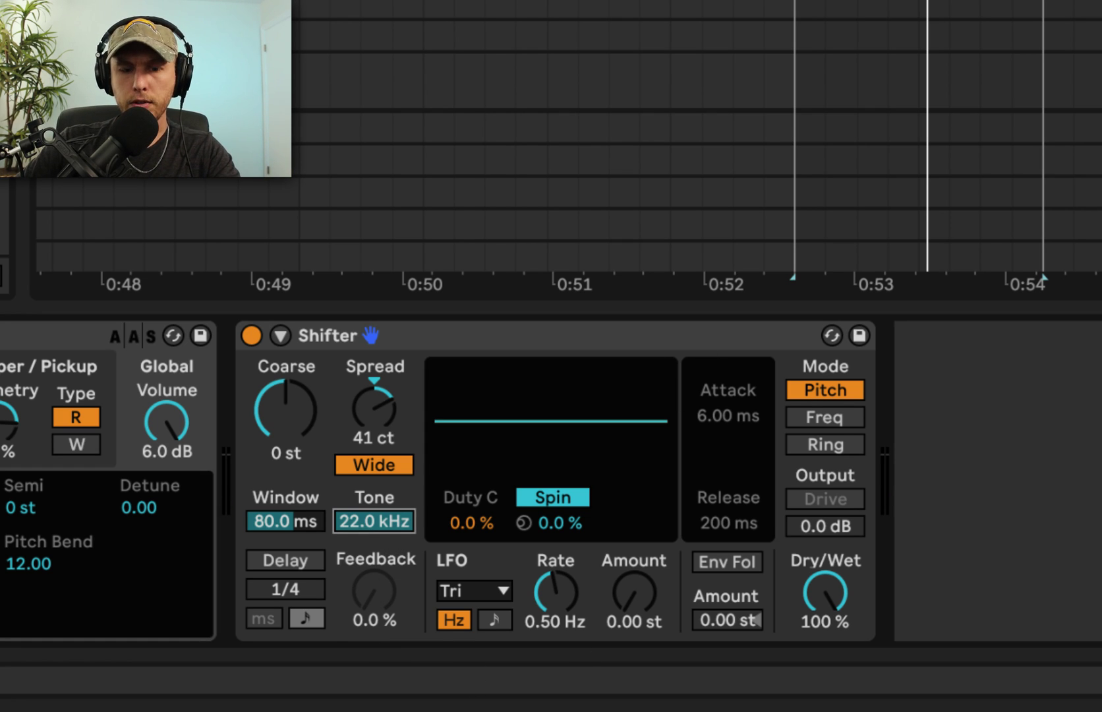
Sweep the Tone filter down to 300 Hz and reset it to 22.0 kHz.
left_click_drag(374, 521, 374, 584)
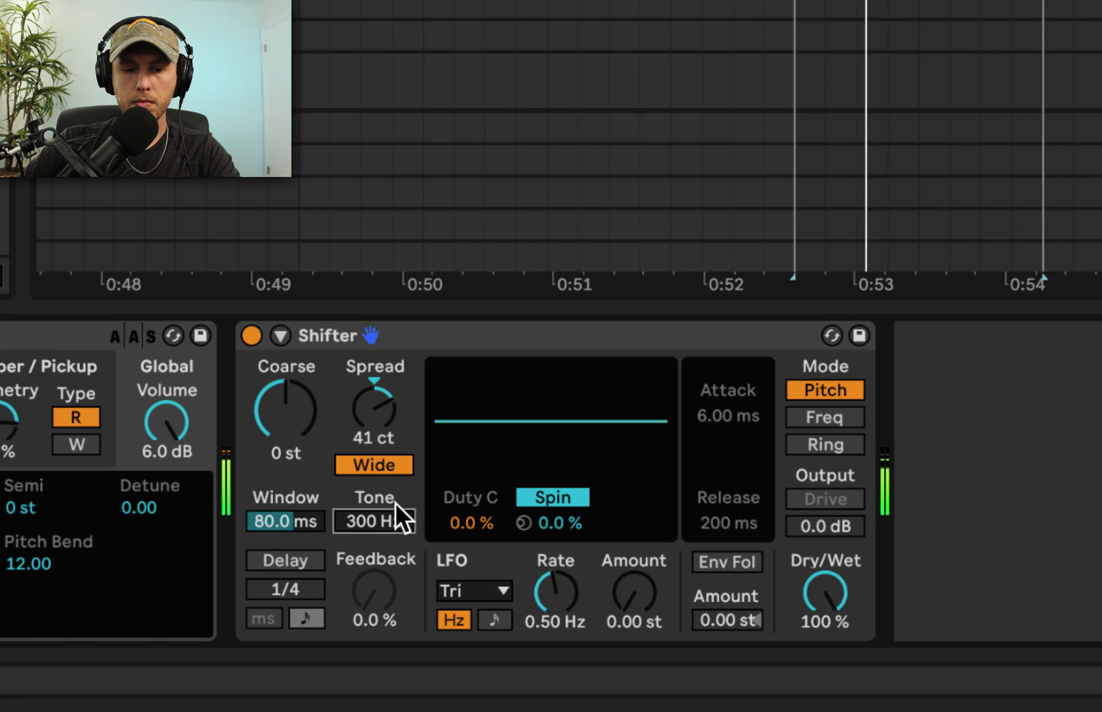
double_click(381, 519)
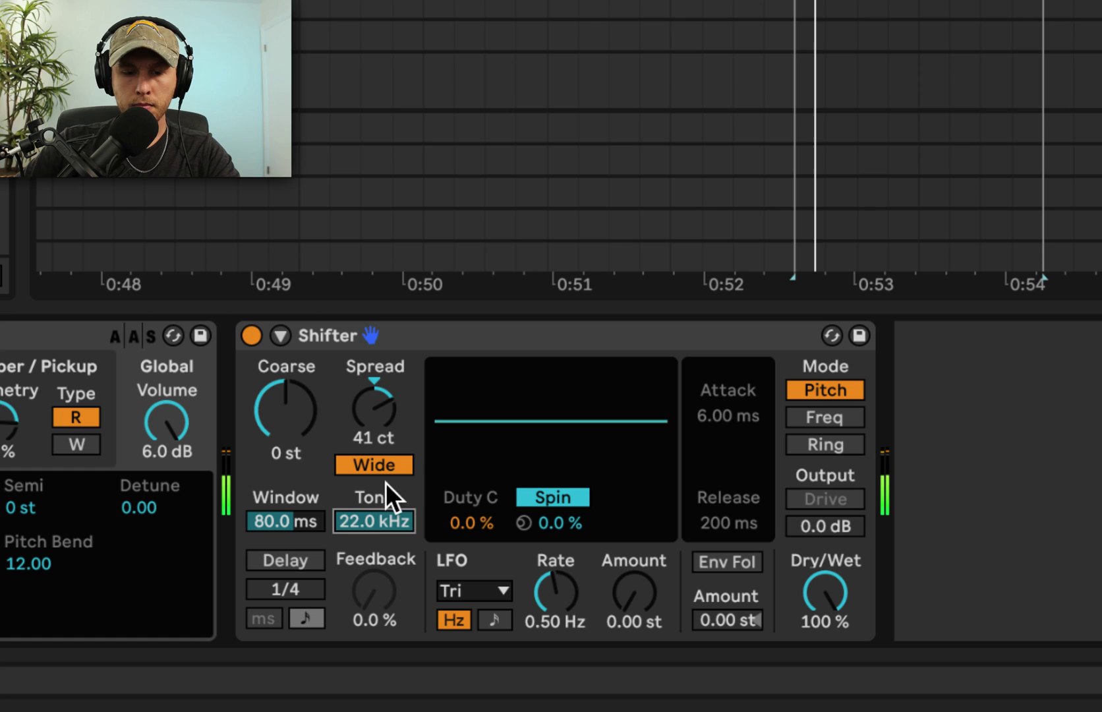
Enable Shifter's Delay with 24 % Feedback and a tempo-synced 1/16 delay time.
left_click(286, 559)
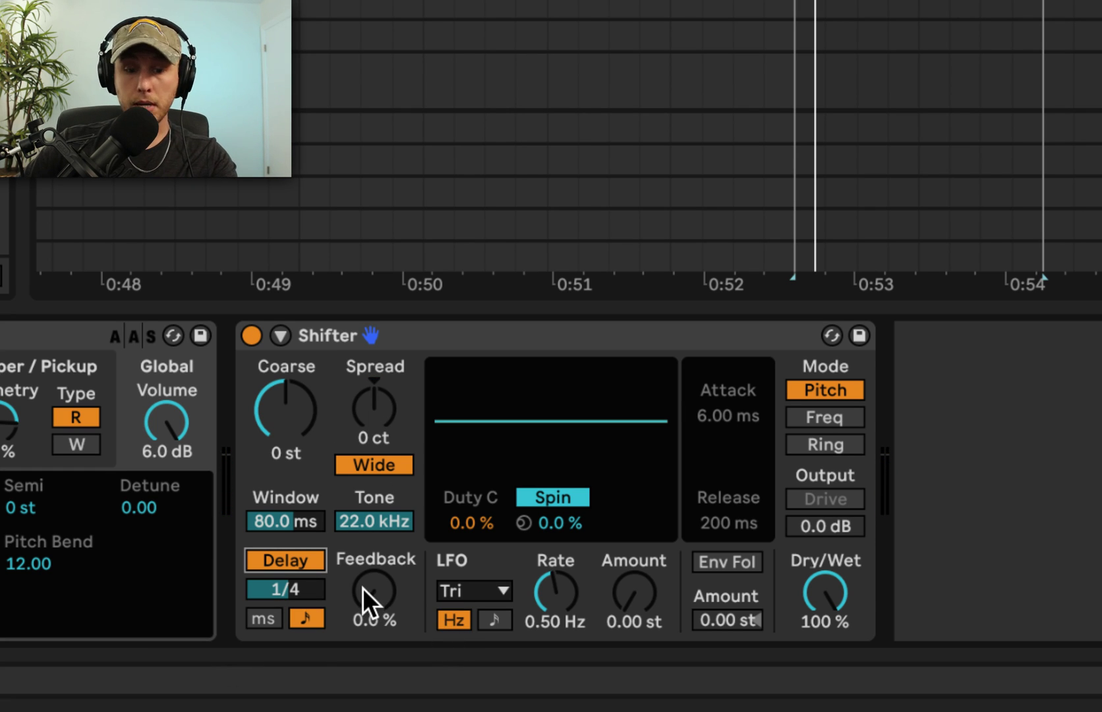
left_click_drag(363, 596, 362, 577)
key("space")
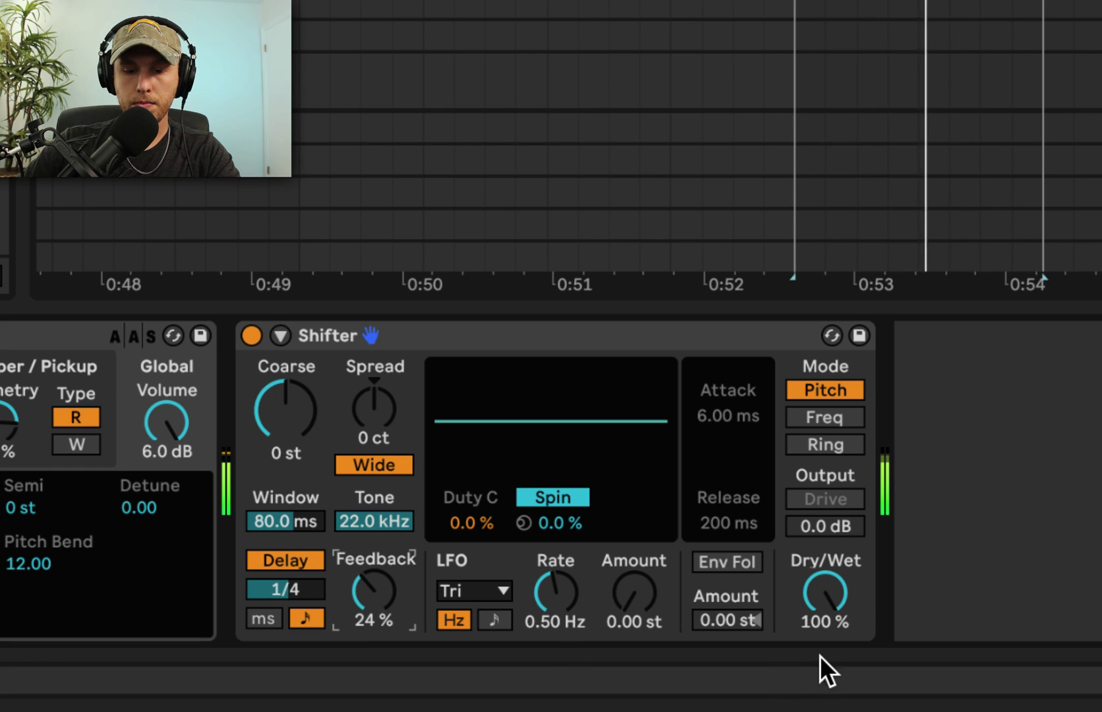
mouse_move(284, 590)
left_mouse_down()
mouse_move(284, 575)
mouse_move(285, 598)
left_mouse_up()
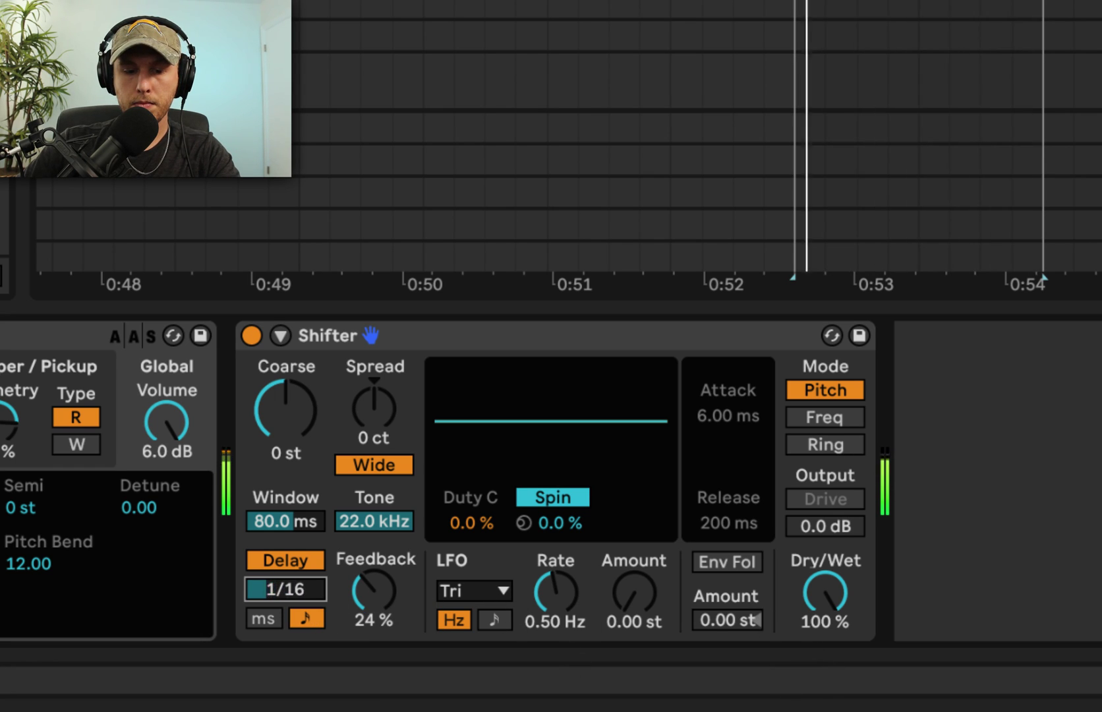
left_click(272, 618)
left_click(308, 618)
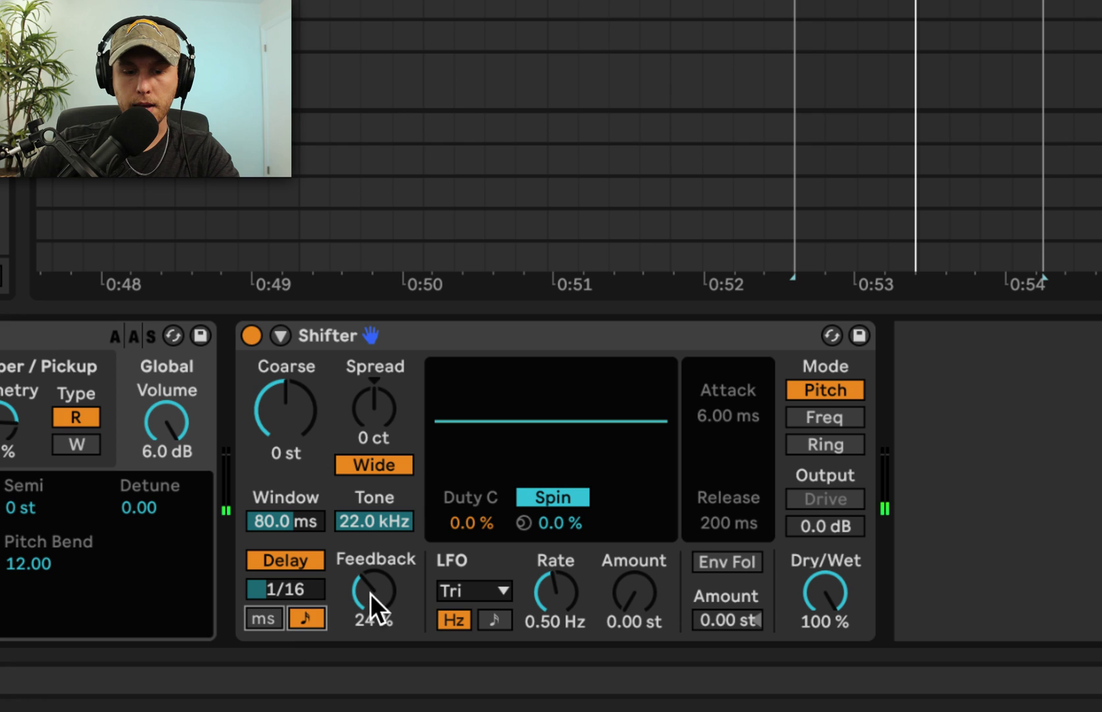
Lower the delay Feedback to 0 % and turn the Delay off.
left_click_drag(372, 593, 209, 627)
left_click(286, 559)
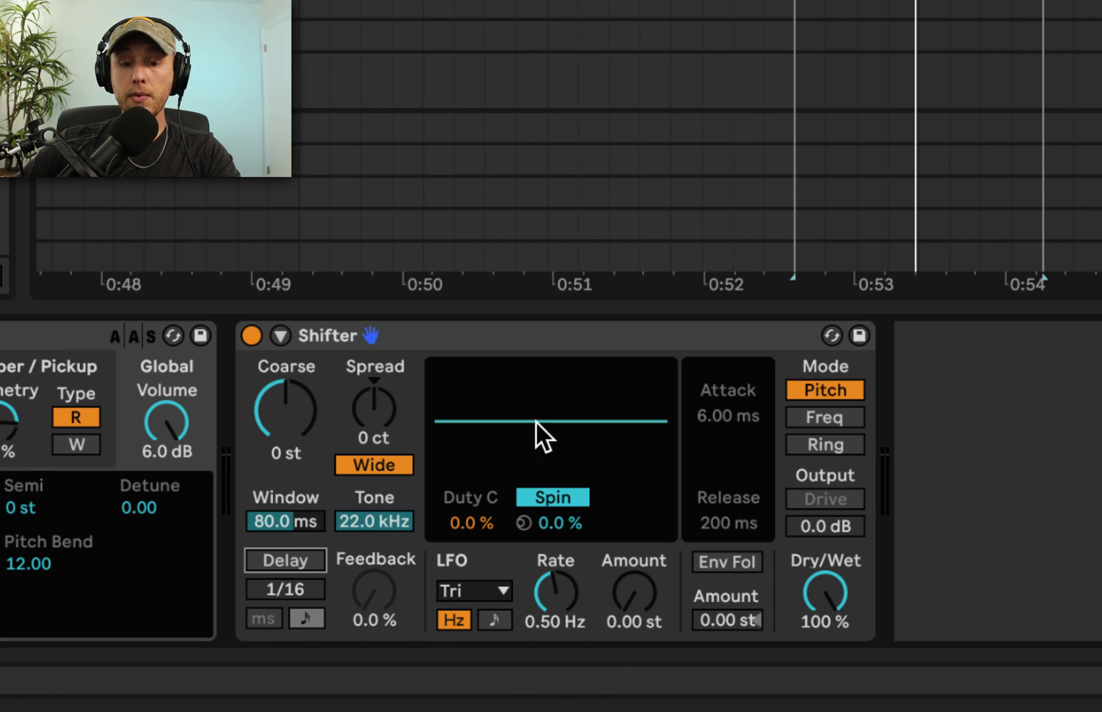
Set the LFO Amount to 1.69 st and try Spin at 22 % and 38 %, returning Spin to 0 %.
left_click_drag(636, 631, 637, 594)
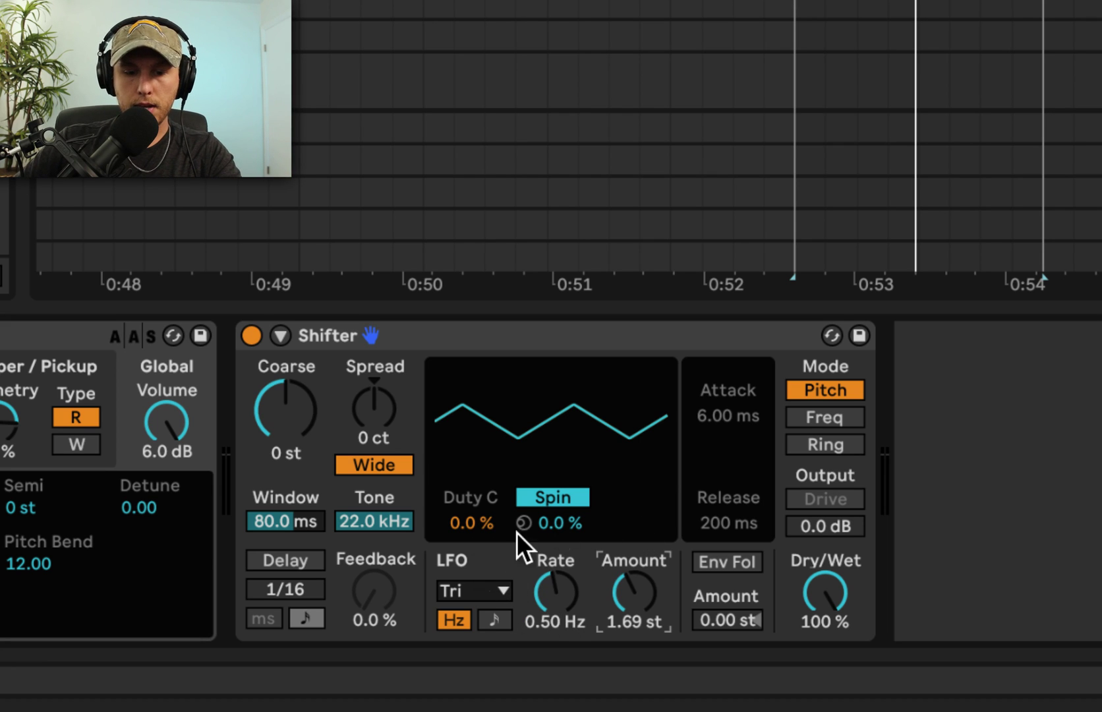
left_click_drag(557, 521, 558, 492)
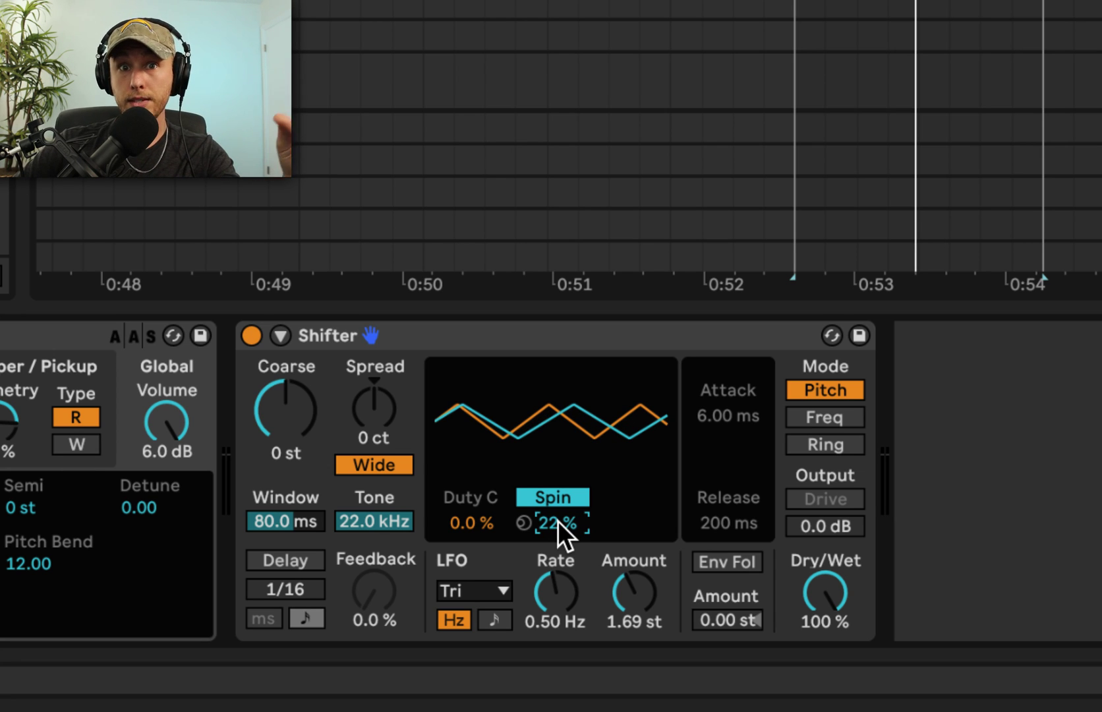
mouse_move(558, 520)
left_mouse_down()
mouse_move(558, 550)
mouse_move(557, 500)
left_mouse_up()
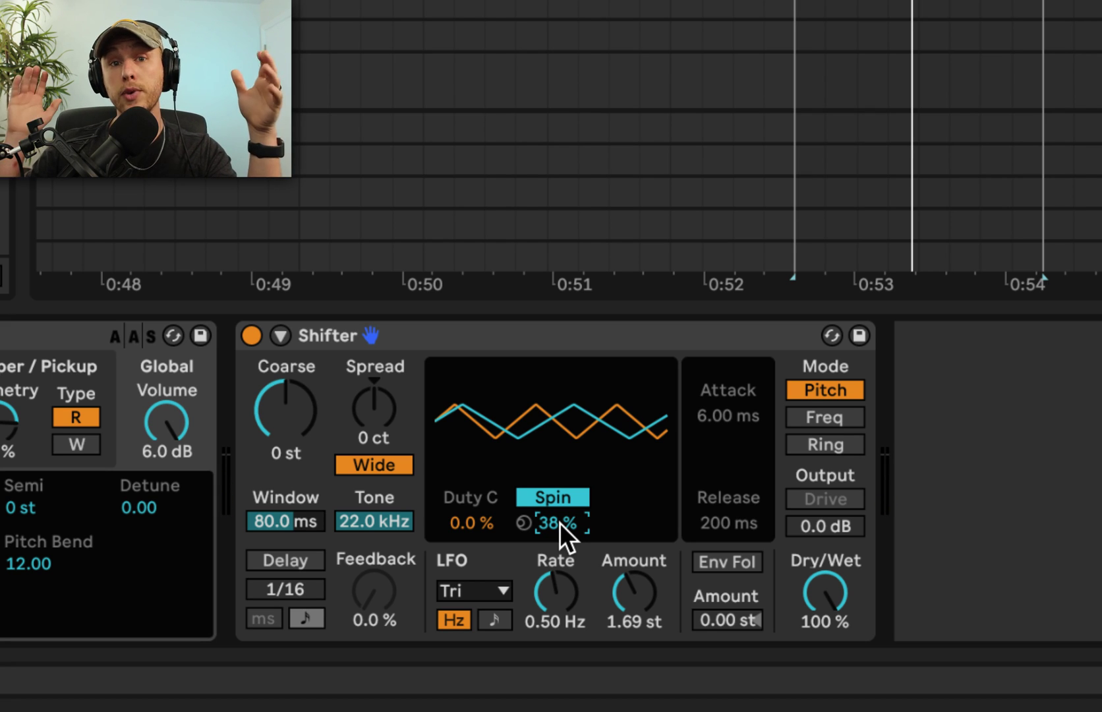
left_click_drag(559, 523, 560, 567)
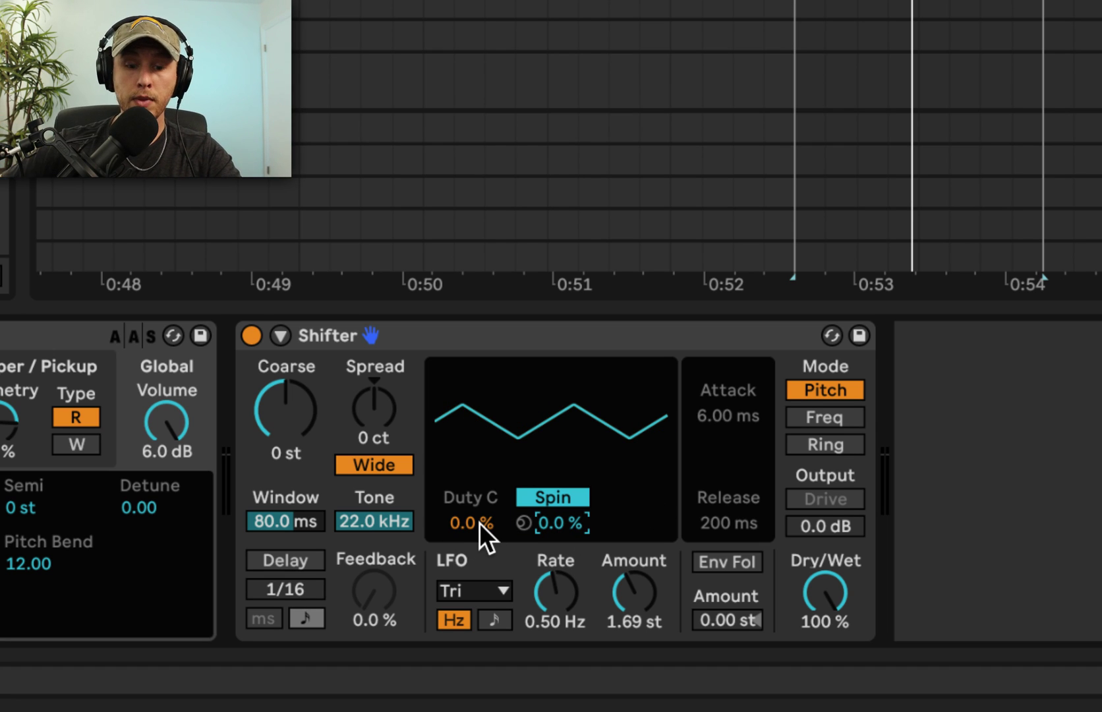
Change the LFO waveform to Sine and set its duty cycle to 31 %.
left_click_drag(480, 523, 480, 486)
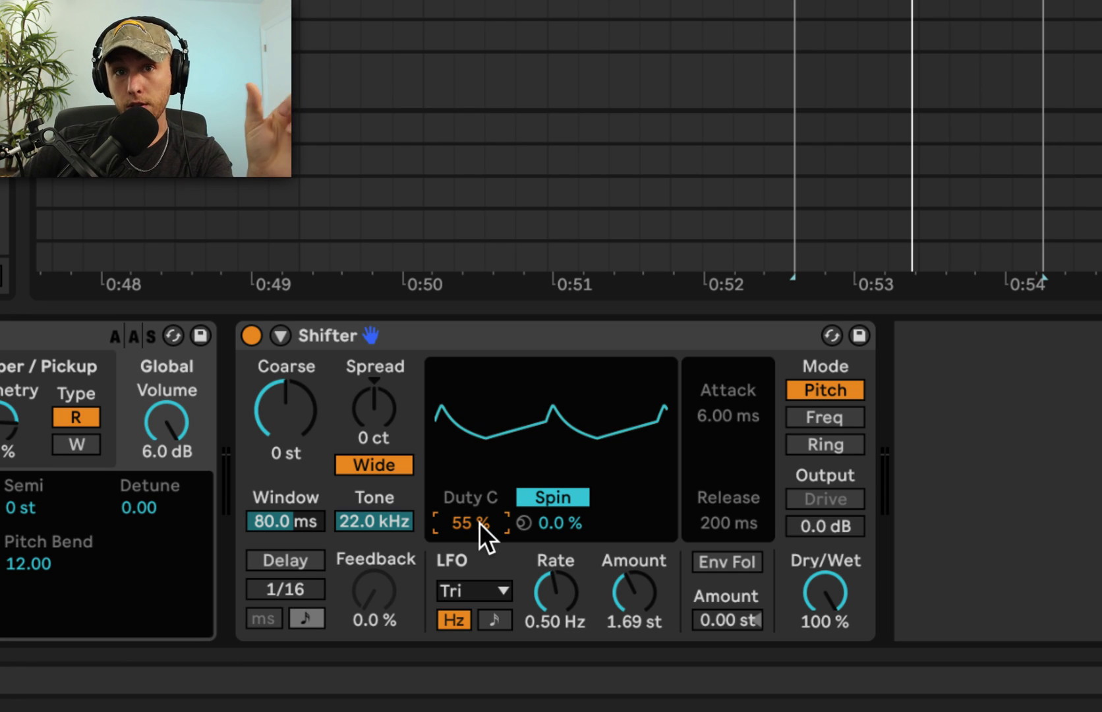
left_click(471, 591)
left_click(462, 576)
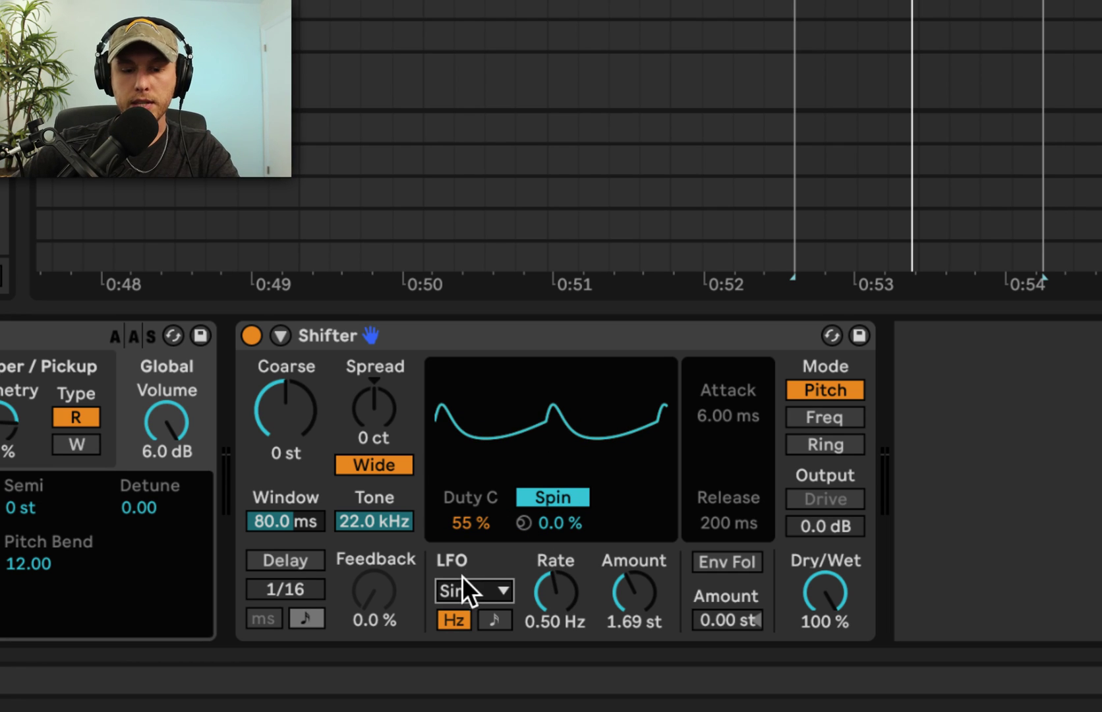
left_click(471, 520)
key("Delete")
mouse_move(472, 521)
left_mouse_down()
mouse_move(471, 489)
mouse_move(471, 529)
mouse_move(471, 505)
left_mouse_up()
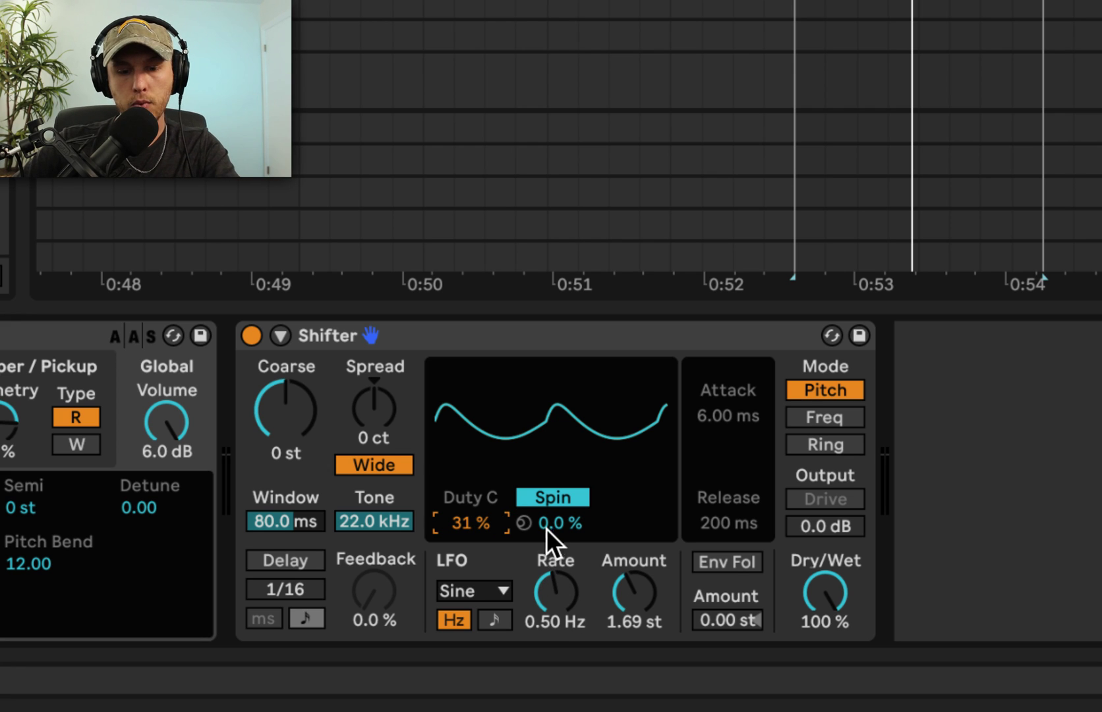
Set the LFO Spin to 22 %, Amount to 2.86 st and Rate to 1.30 Hz.
left_click_drag(549, 521, 549, 507)
left_click_drag(626, 606, 627, 589)
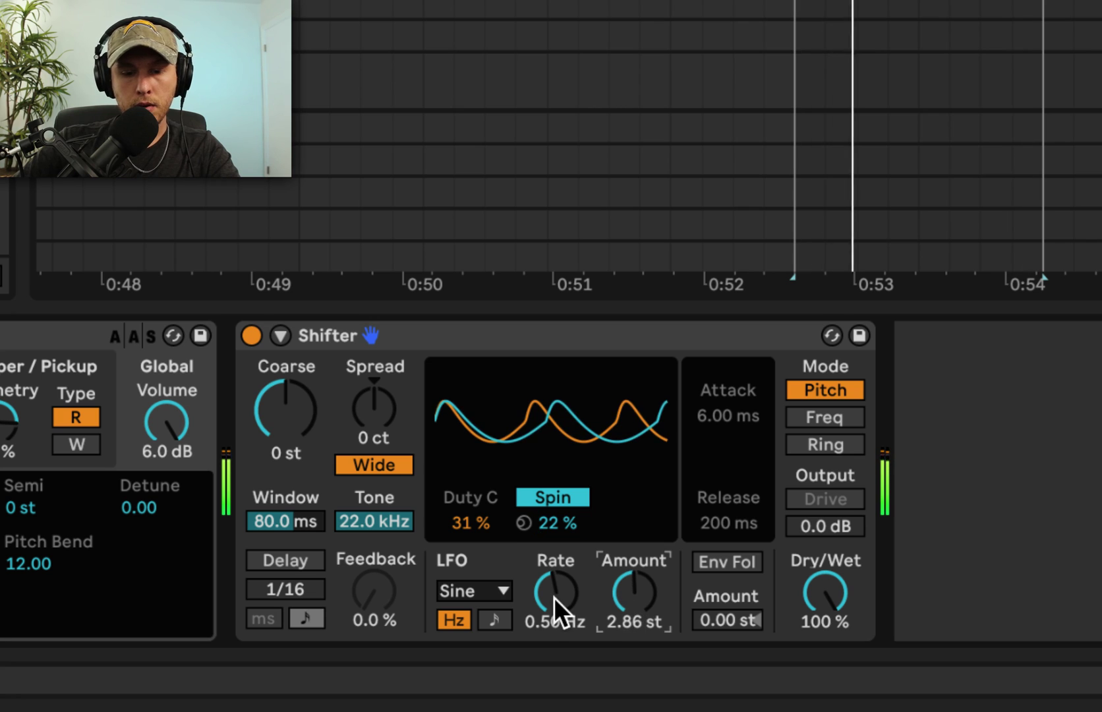
left_click_drag(554, 598, 554, 581)
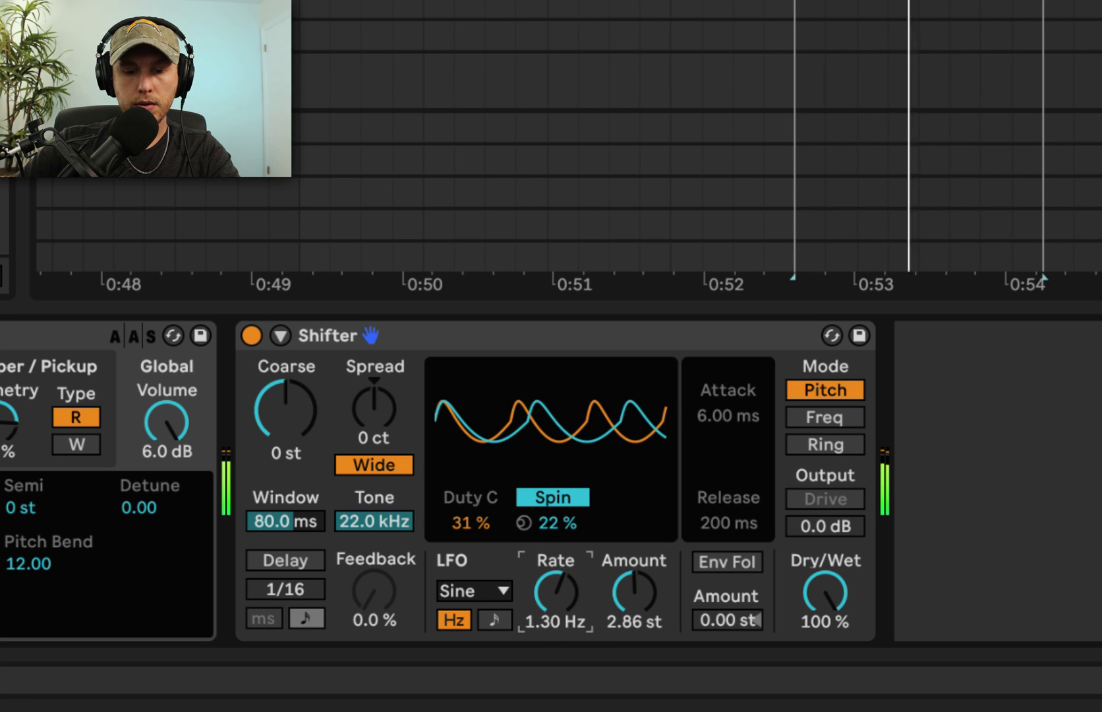
Sync the LFO to the tempo at a 1/4 rate, with a 326° phase and 0.32 st amount.
left_click(473, 616)
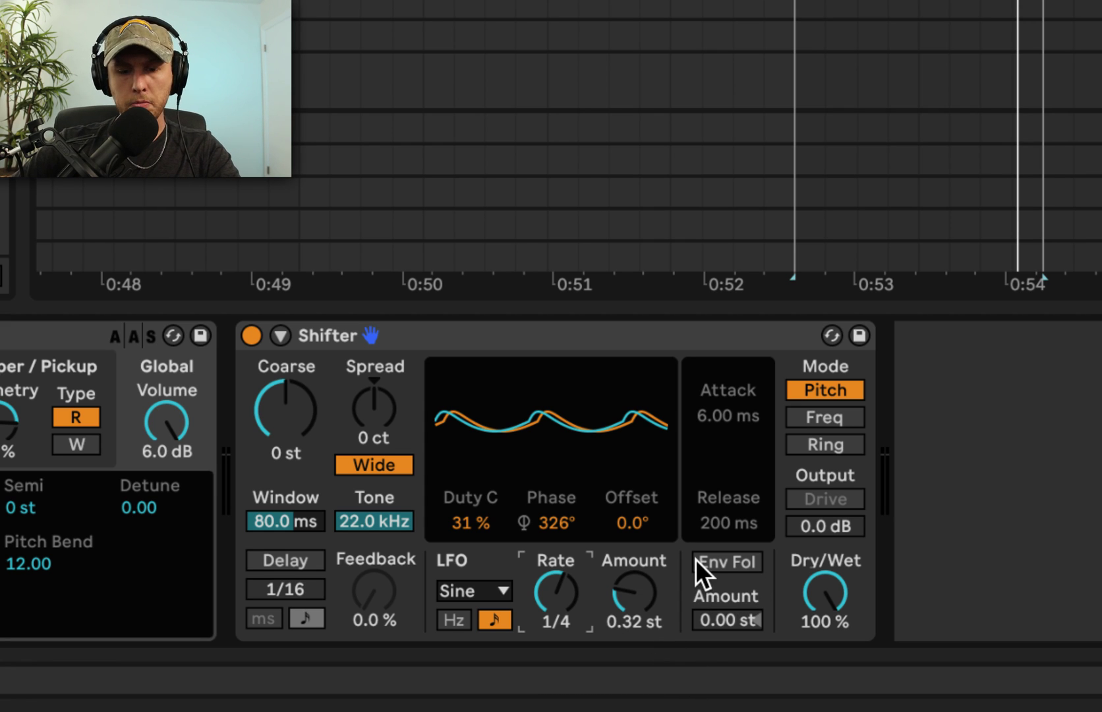
Enable Shifter's envelope follower with an Attack of 6.00 ms.
left_click(717, 562)
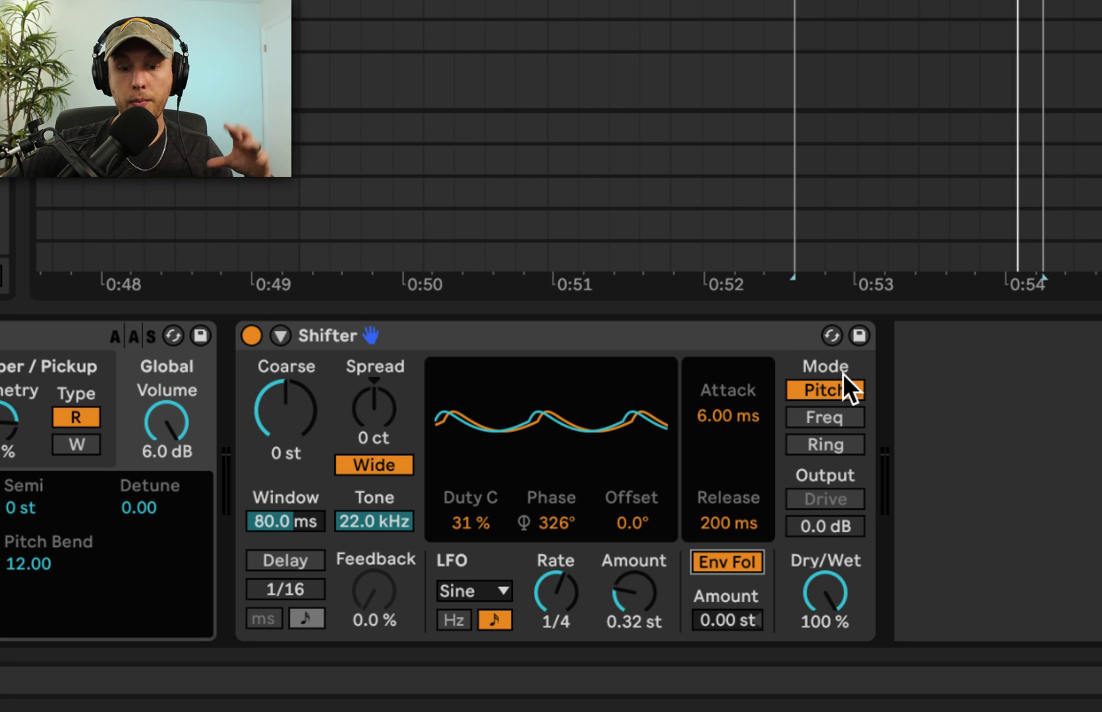
mouse_move(726, 422)
left_mouse_down()
mouse_move(726, 475)
mouse_move(726, 415)
left_mouse_up()
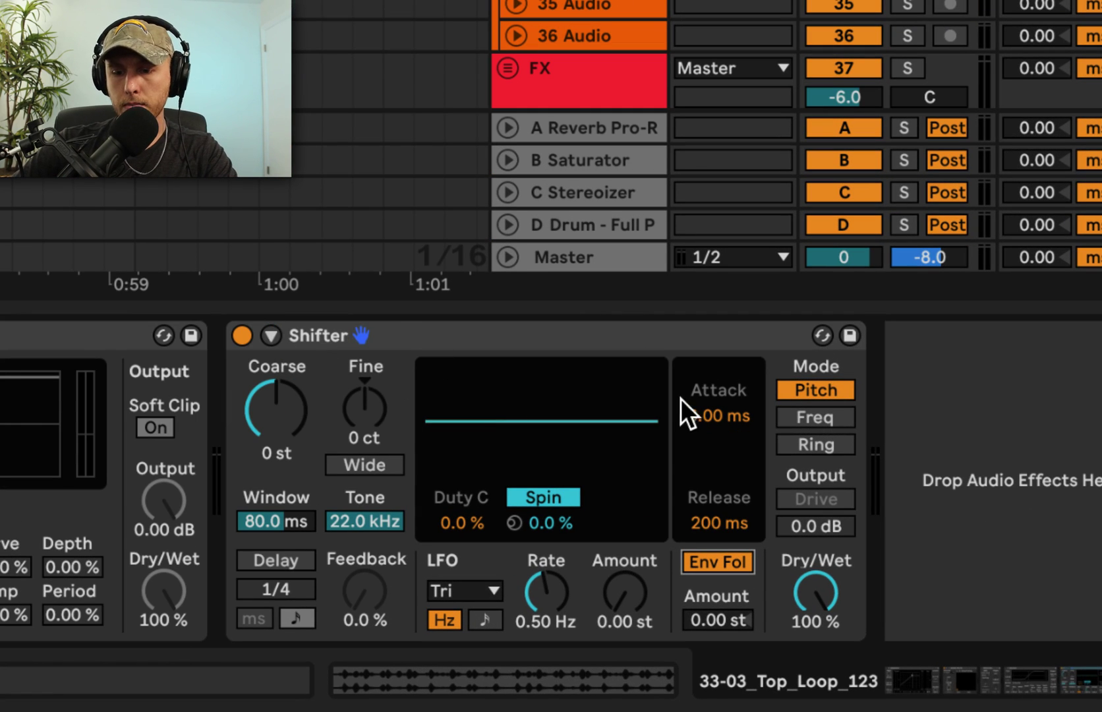
Switch the top loop's Shifter to Freq mode and set the envelope follower's Amount to 1.72 kHz and Release to 156 ms.
left_click(813, 418)
mouse_move(619, 595)
left_mouse_down()
mouse_move(619, 540)
mouse_move(618, 595)
left_mouse_up()
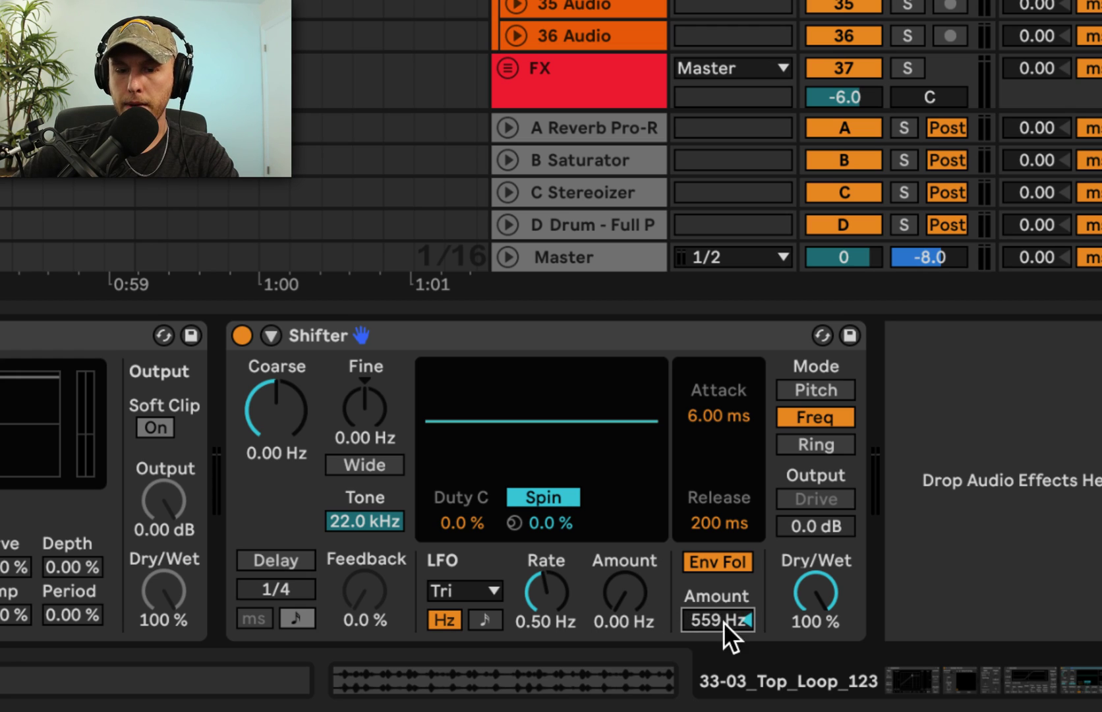
scroll(723, 627, "up", 5)
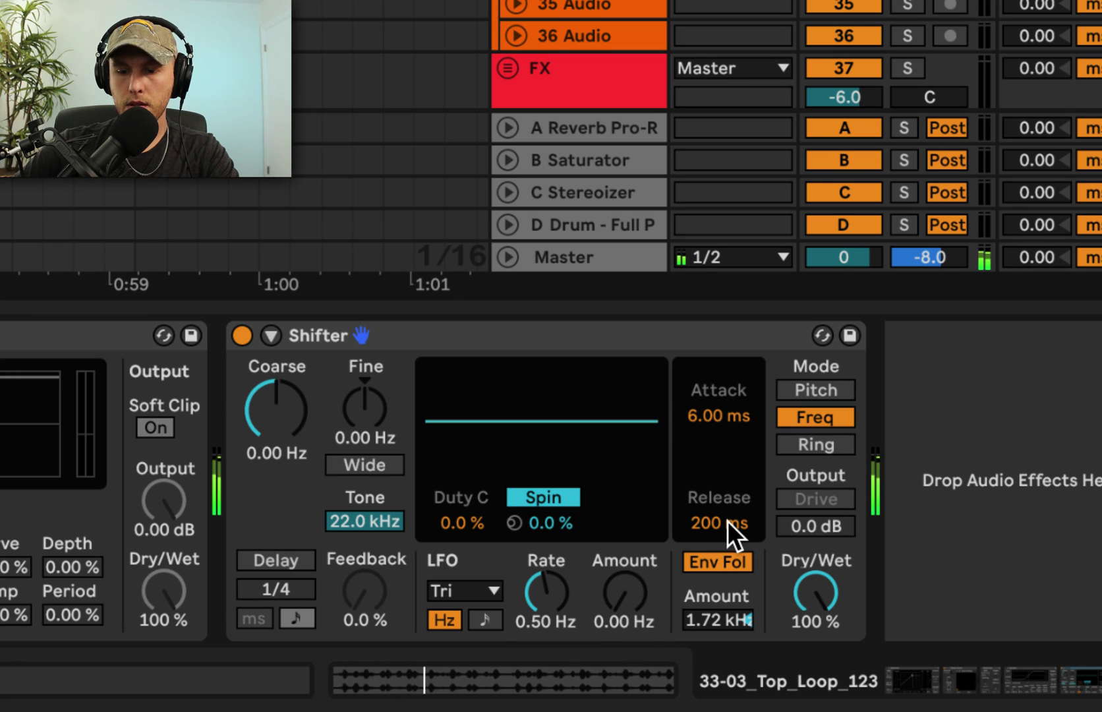
left_click_drag(724, 514, 725, 531)
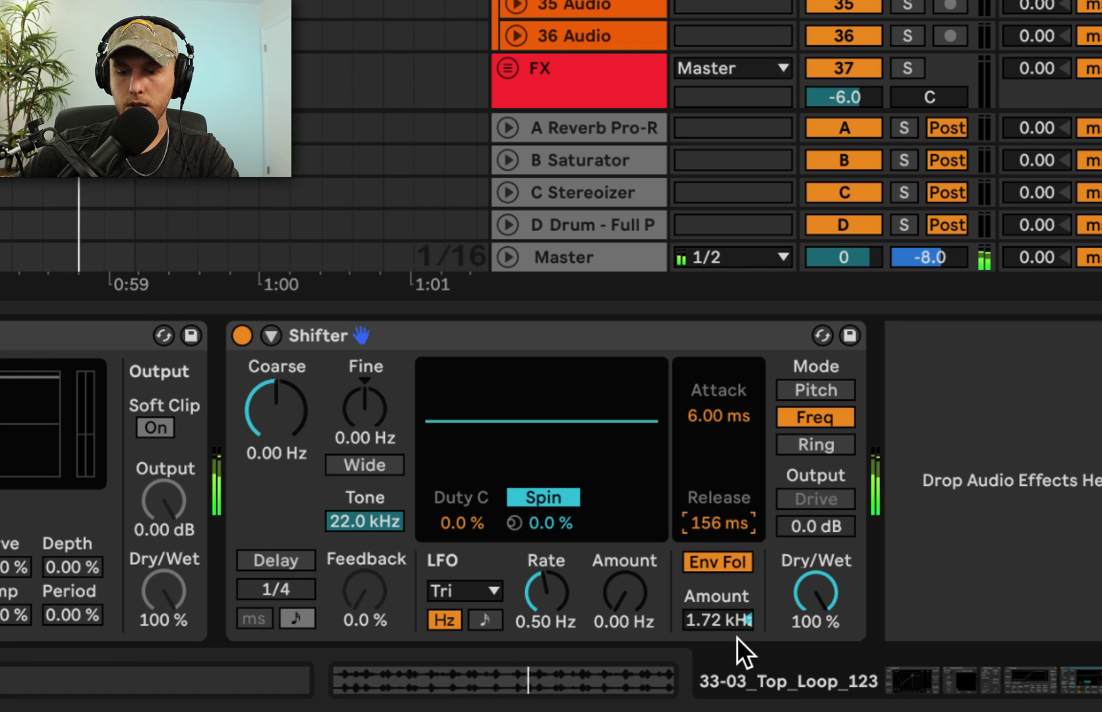
Set the top loop's envelope follower Amount to 842 Hz and Attack to 8.28 ms, and lower its Release.
left_click_drag(717, 620, 717, 699)
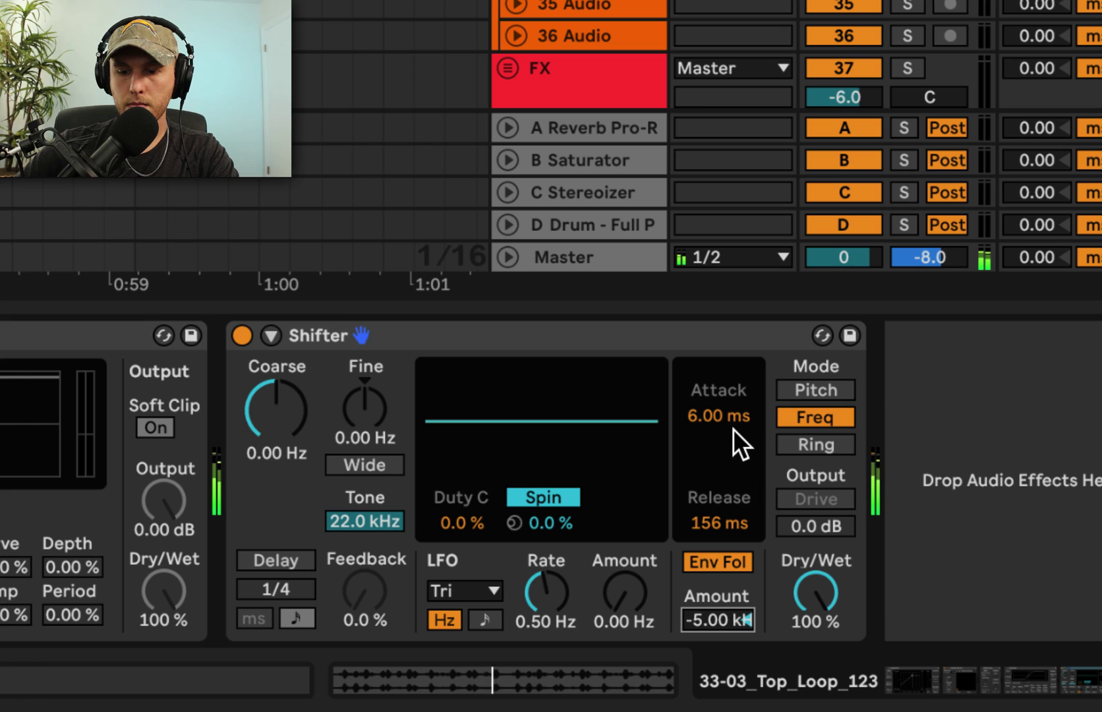
mouse_move(733, 430)
left_mouse_down()
mouse_move(733, 461)
mouse_move(733, 415)
mouse_move(733, 436)
left_mouse_up()
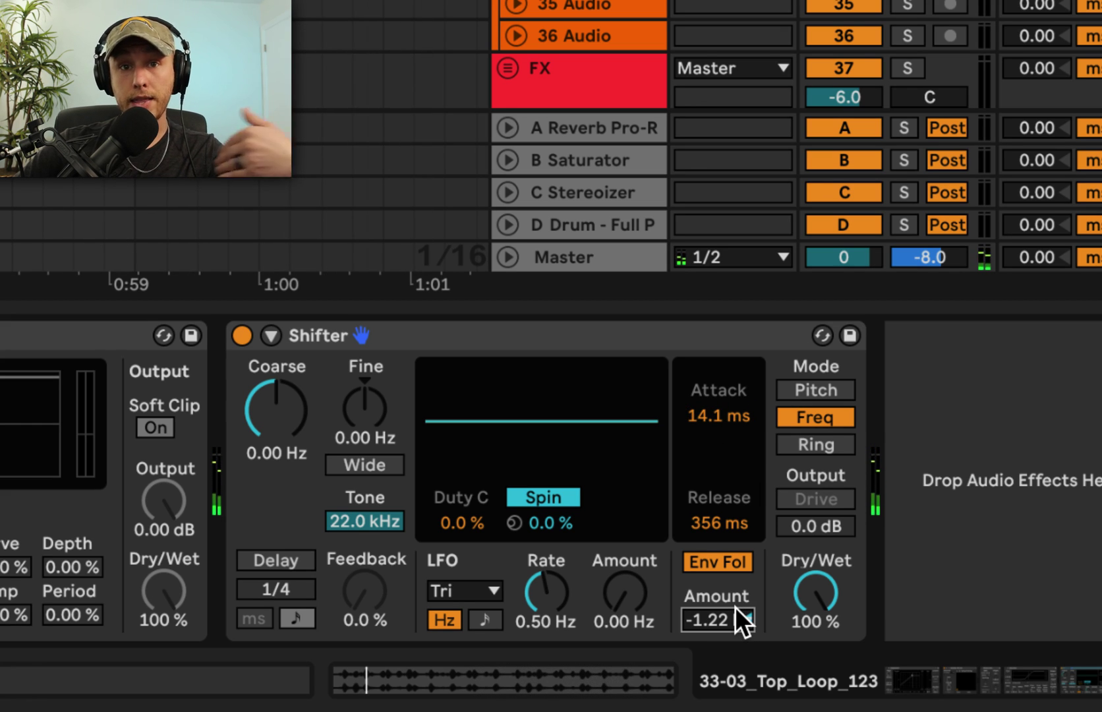
left_click_drag(733, 609, 734, 567)
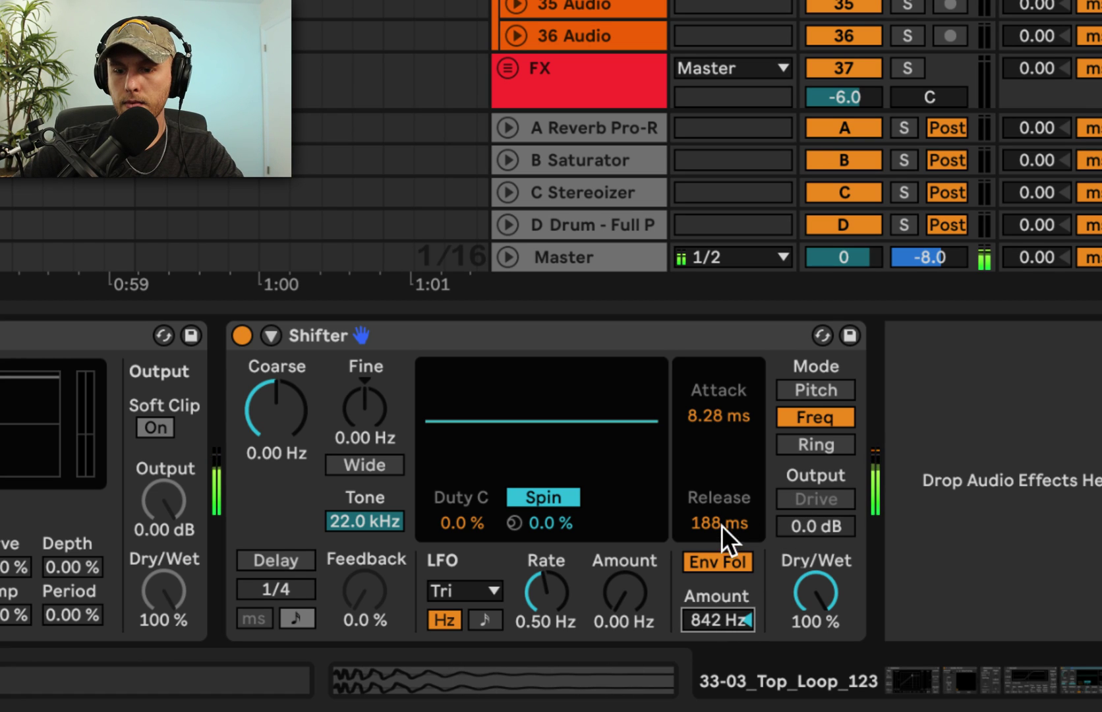
left_click_drag(721, 523, 721, 554)
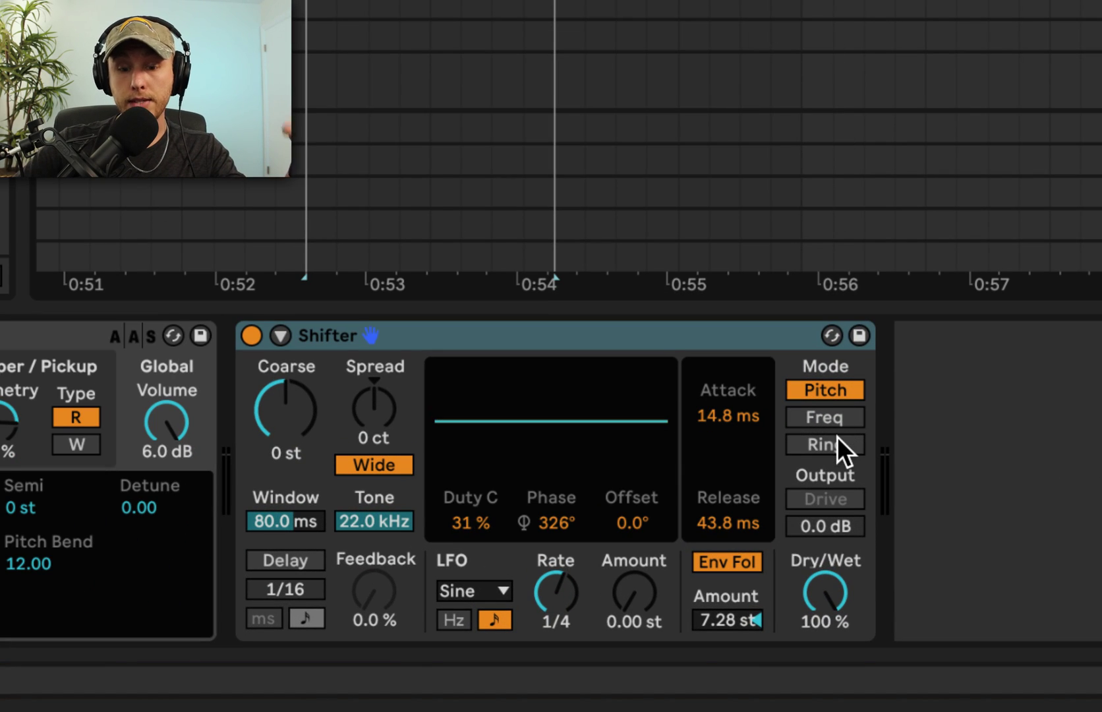
Compare Pitch and Freq modes on the instrument track's Shifter, leaving it in Freq mode.
left_click(832, 418)
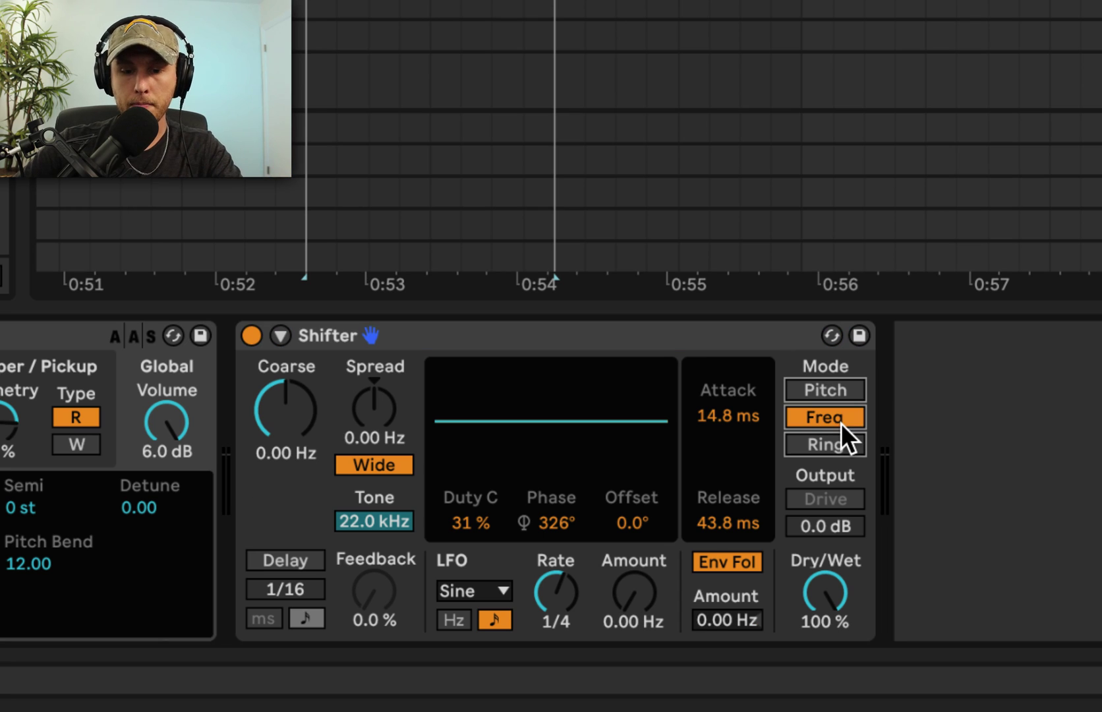
left_click(818, 389)
left_click(807, 417)
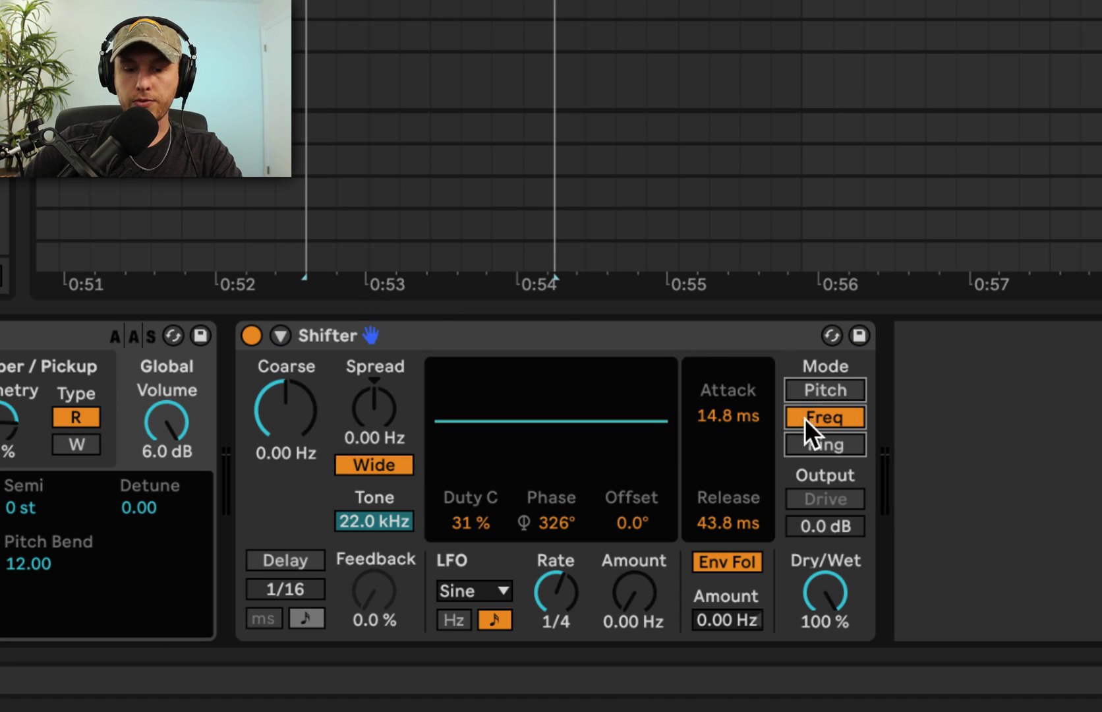
left_click(819, 387)
left_click(825, 414)
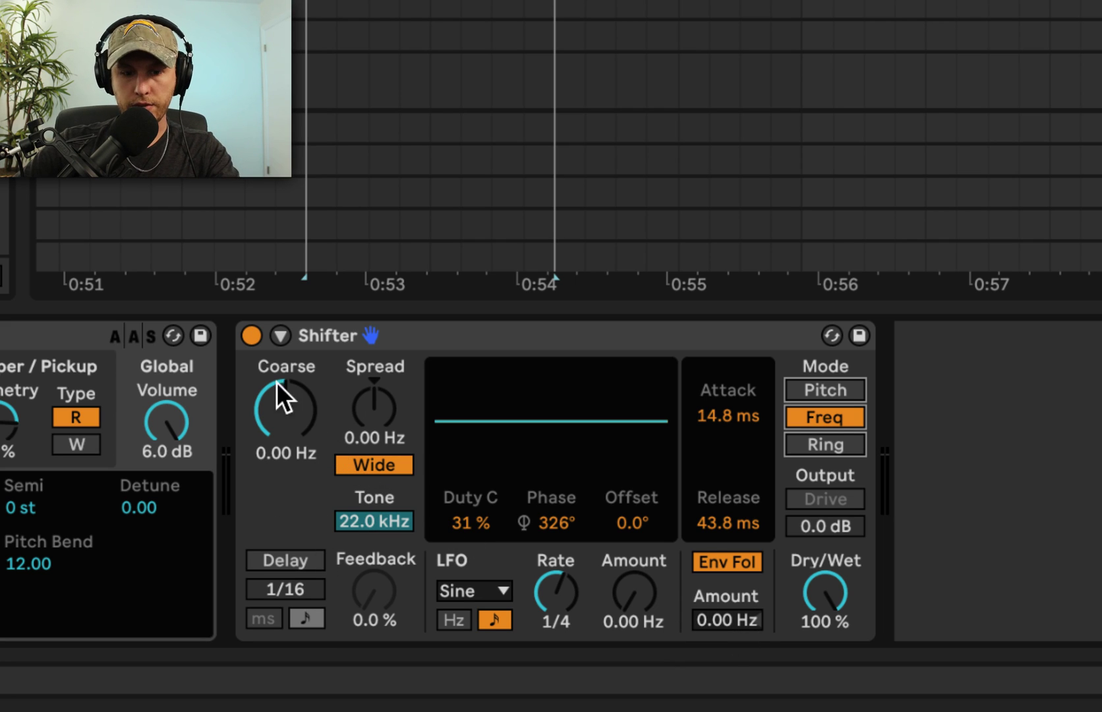
Turn off Wide and return Coarse to 0.00 Hz after trying shifts of 840 Hz and 320 Hz.
left_click_drag(282, 420, 282, 379)
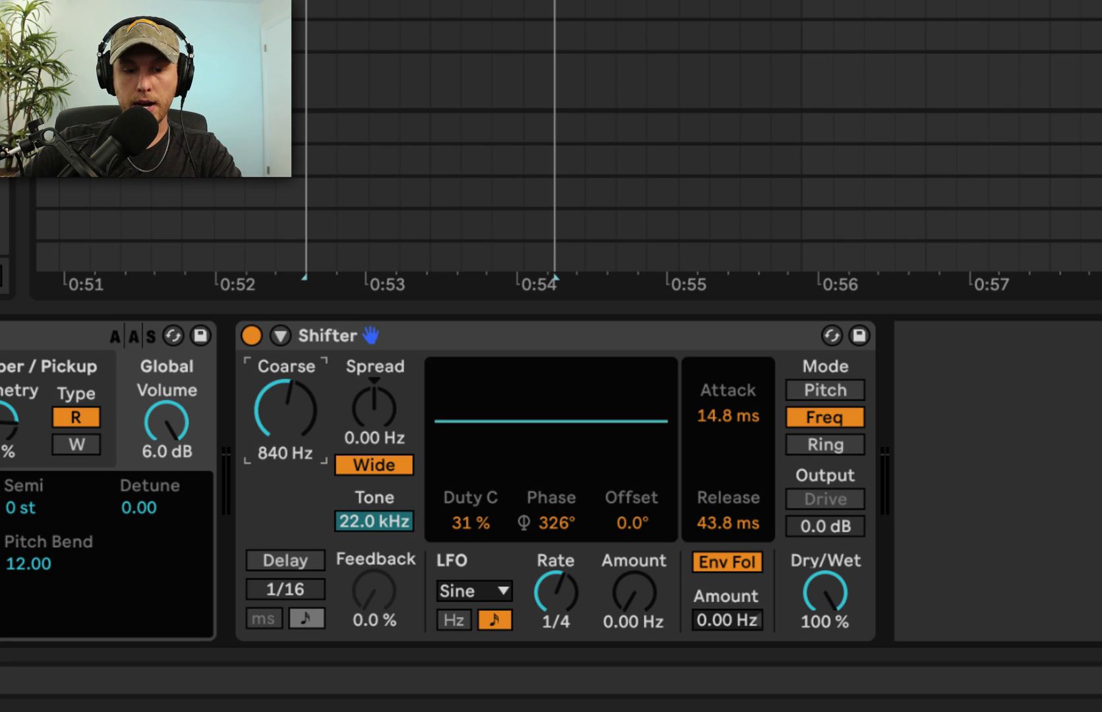
mouse_move(282, 408)
left_mouse_down()
mouse_move(282, 394)
mouse_move(282, 422)
left_mouse_up()
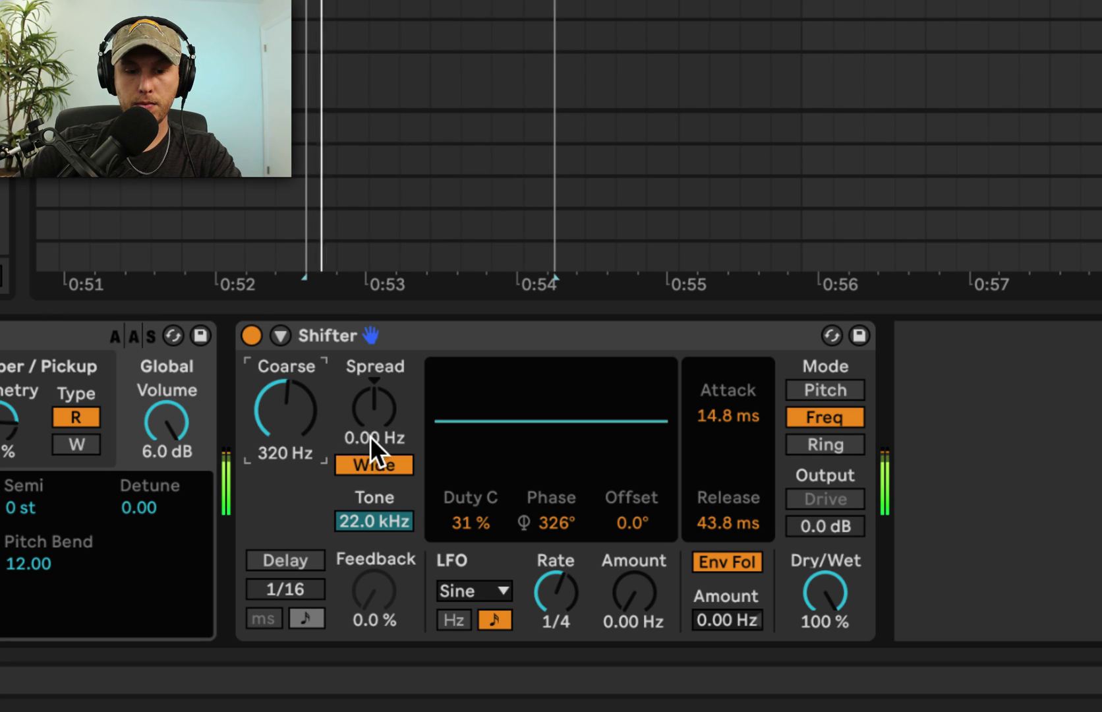
left_click(379, 465)
mouse_move(374, 408)
left_mouse_down()
mouse_move(374, 379)
mouse_move(374, 419)
mouse_move(382, 406)
left_mouse_up()
left_click(265, 390)
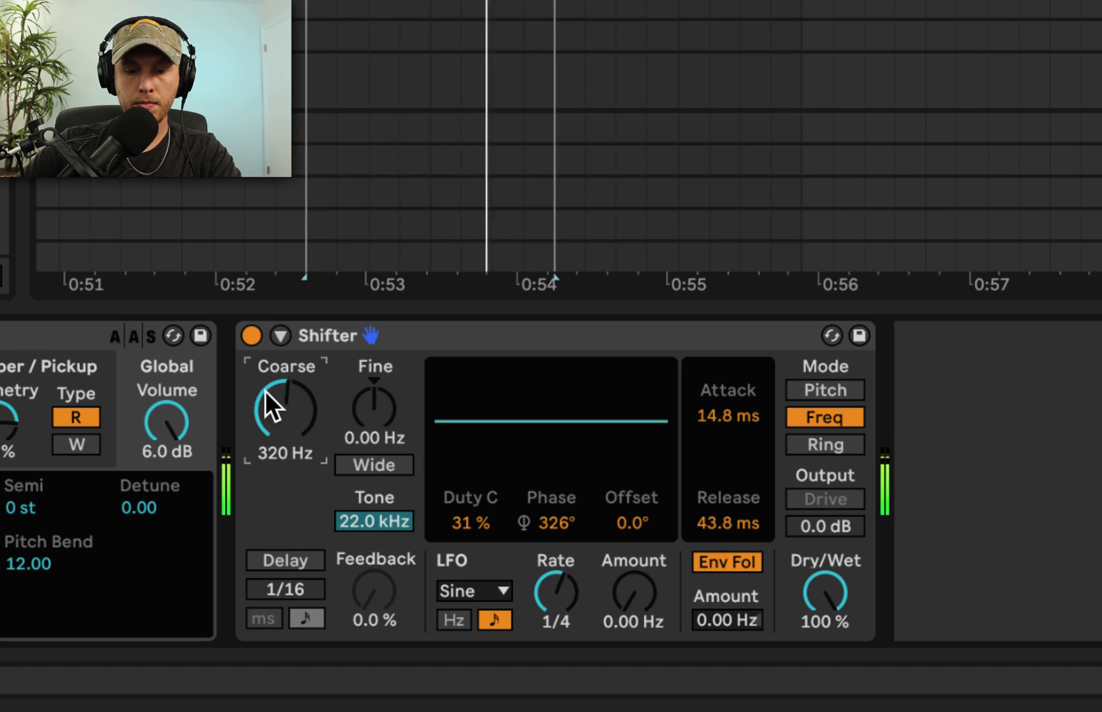
key("Delete")
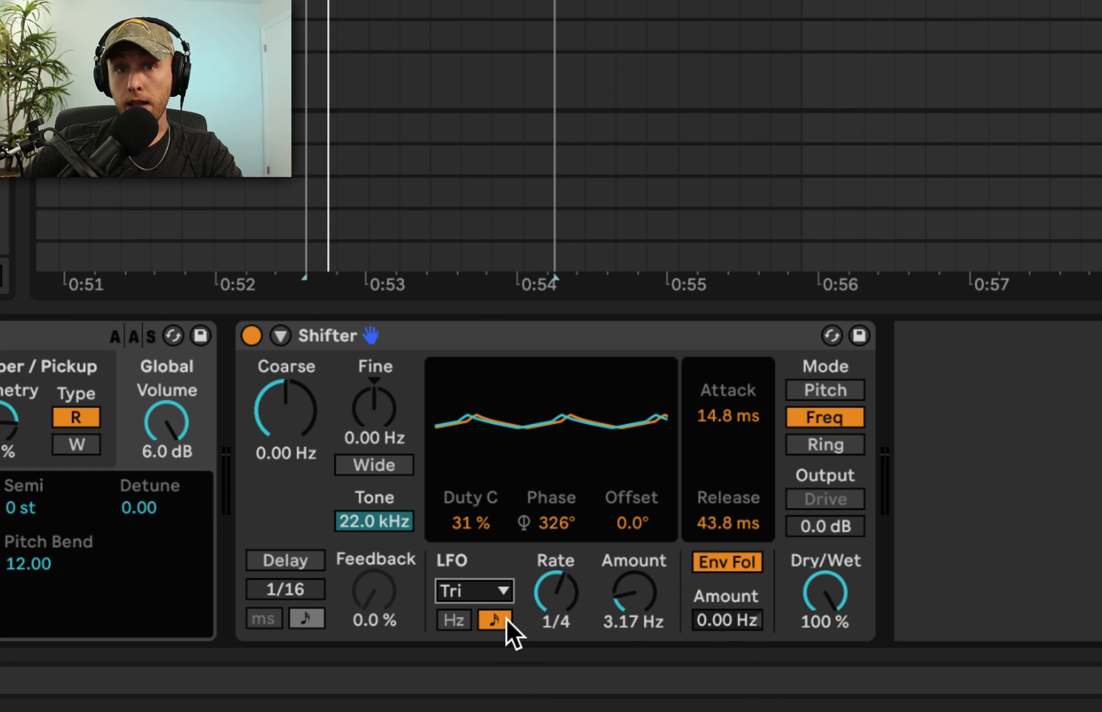
Set the triangle LFO to a free 0.76 Hz rate with 88.8 Hz Amount, 1.6 % duty cycle and 8.2 % Spin.
left_click_drag(617, 597, 617, 574)
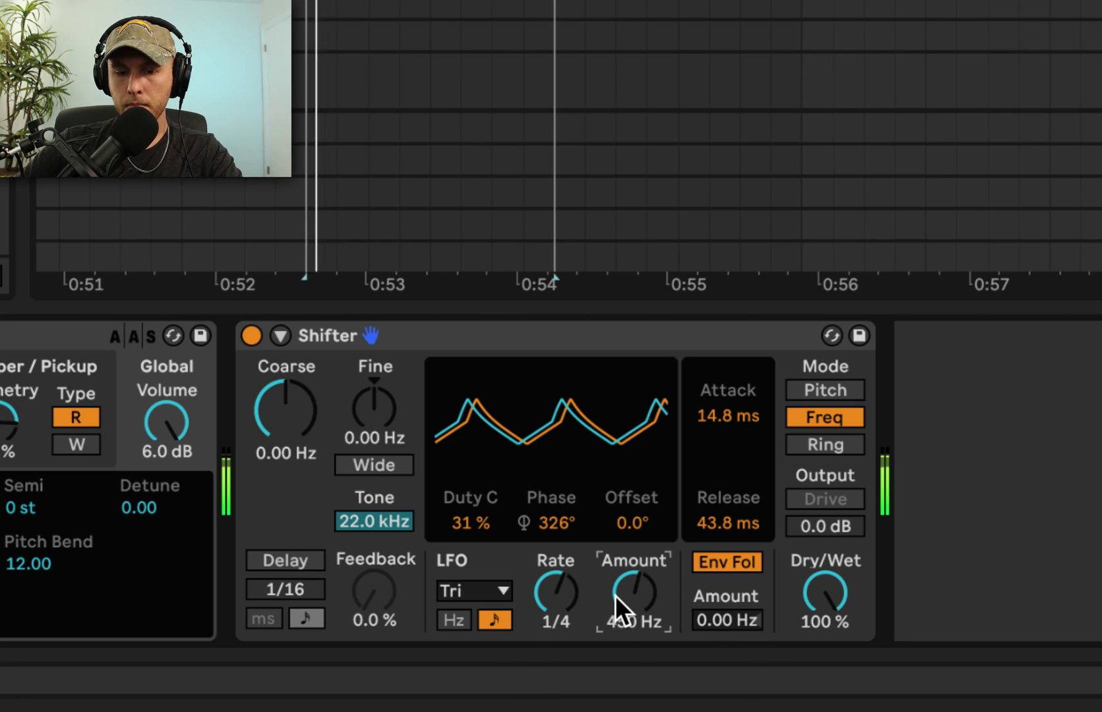
mouse_move(554, 591)
left_mouse_down()
mouse_move(554, 616)
mouse_move(553, 580)
left_mouse_up()
left_click(500, 613)
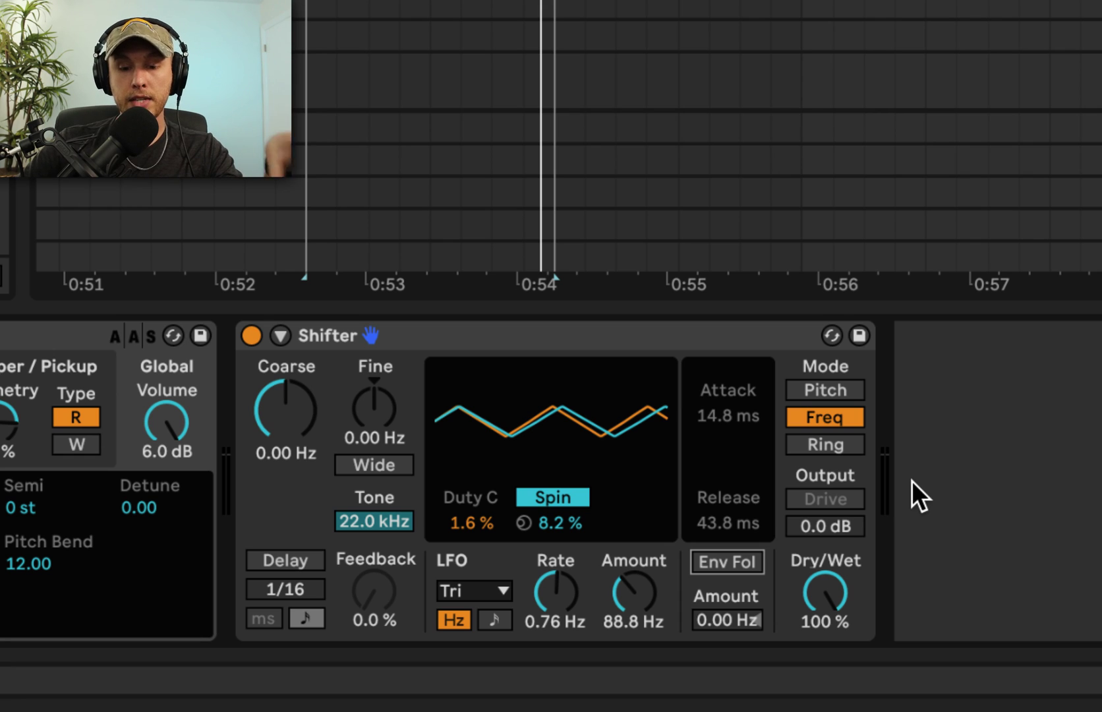
Switch Shifter to Ring mode with Coarse at 236 Hz and LFO Amount at 0.00 Hz.
left_click(842, 449)
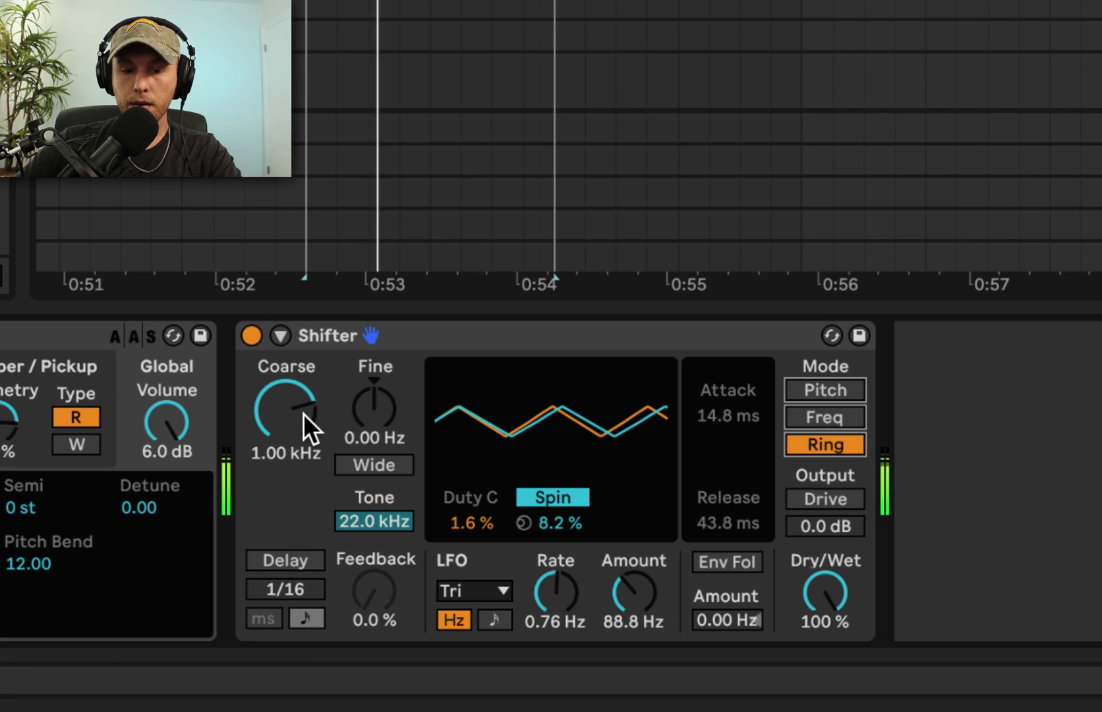
left_click_drag(305, 416, 305, 441)
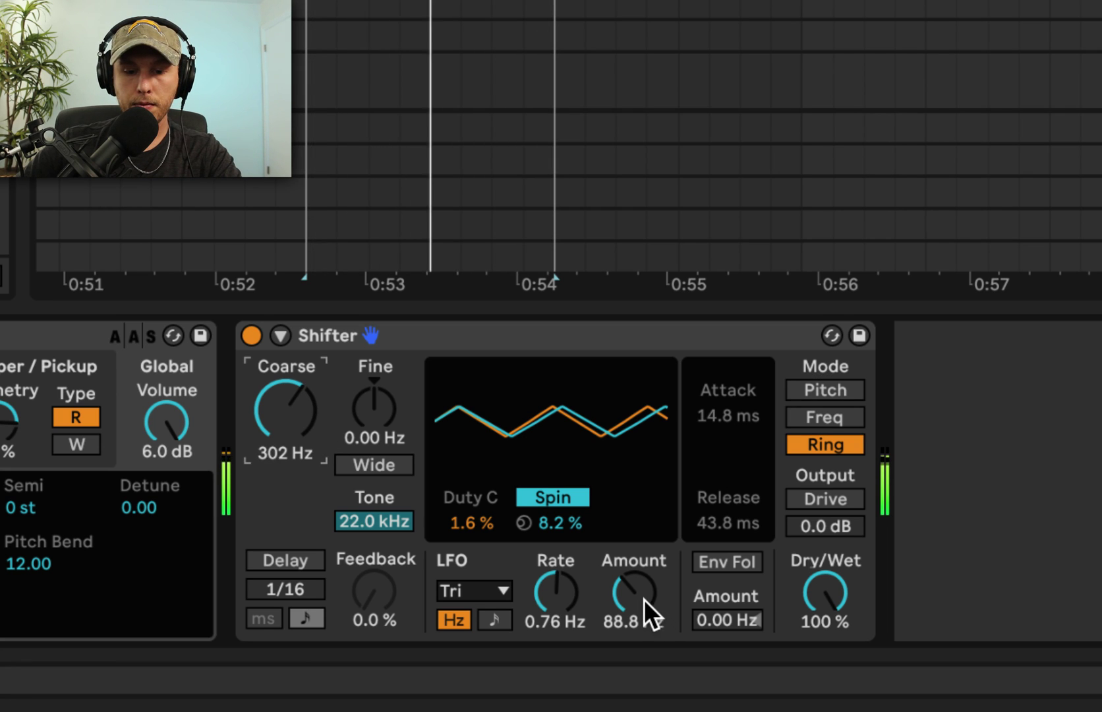
left_click_drag(648, 607, 648, 660)
mouse_move(295, 407)
left_mouse_down()
mouse_move(295, 429)
mouse_move(295, 409)
left_mouse_up()
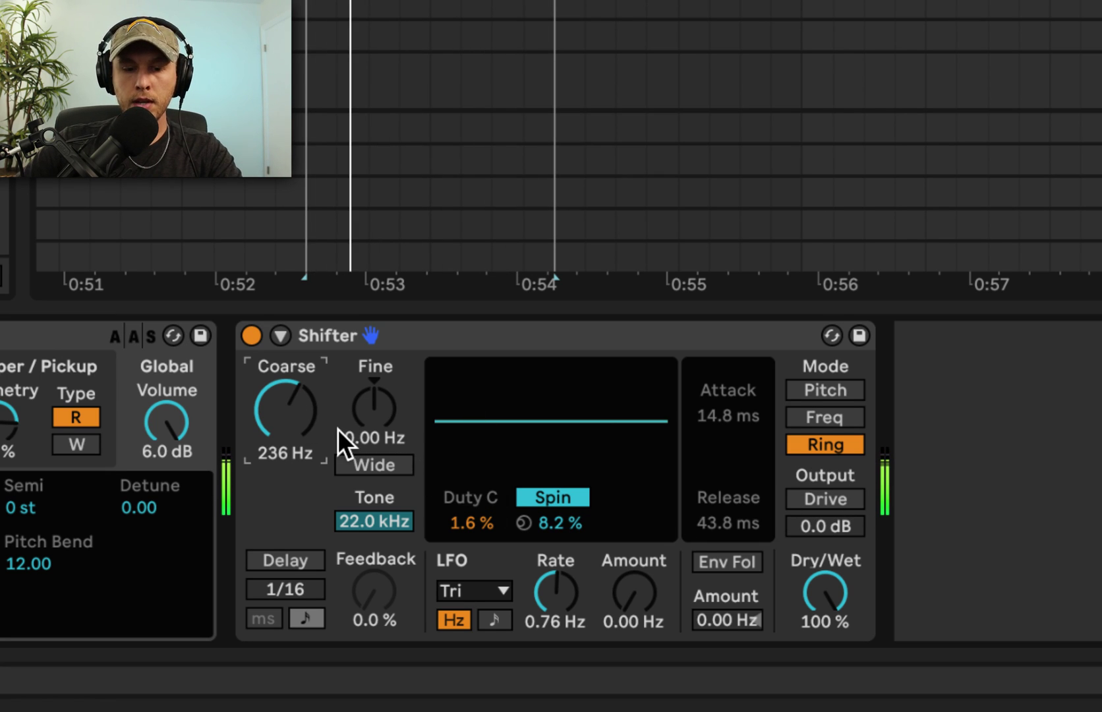
key("space")
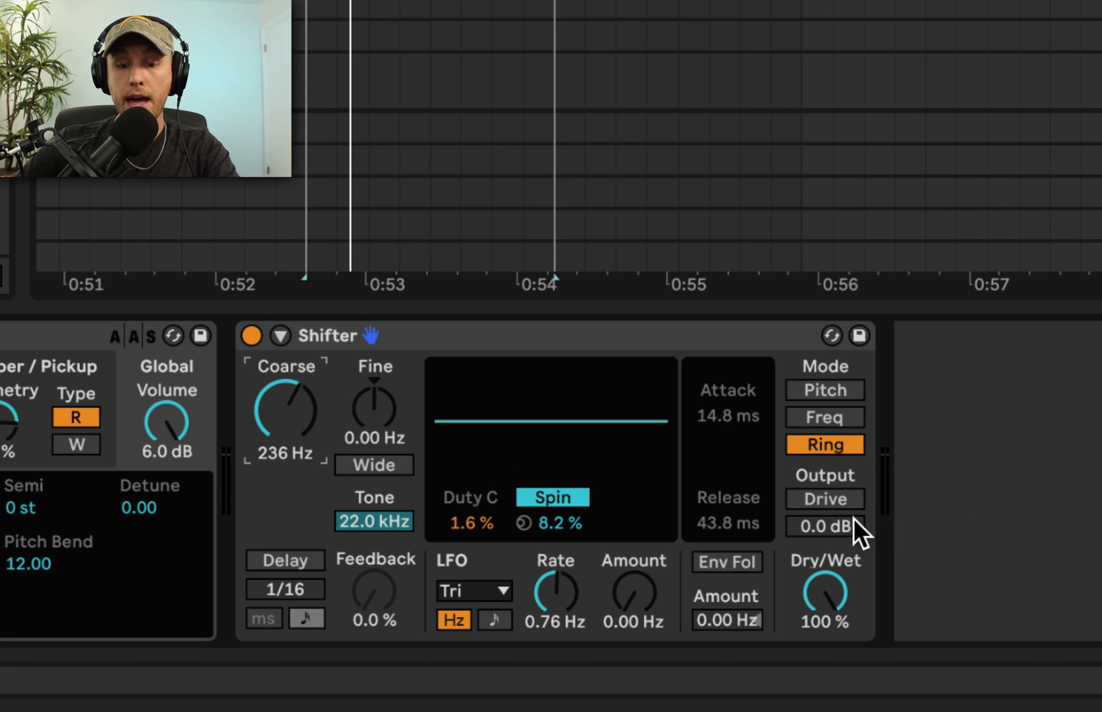
Enable Shifter's output Drive at 10 dB and start playback.
left_click(846, 491)
left_click_drag(832, 526, 832, 488)
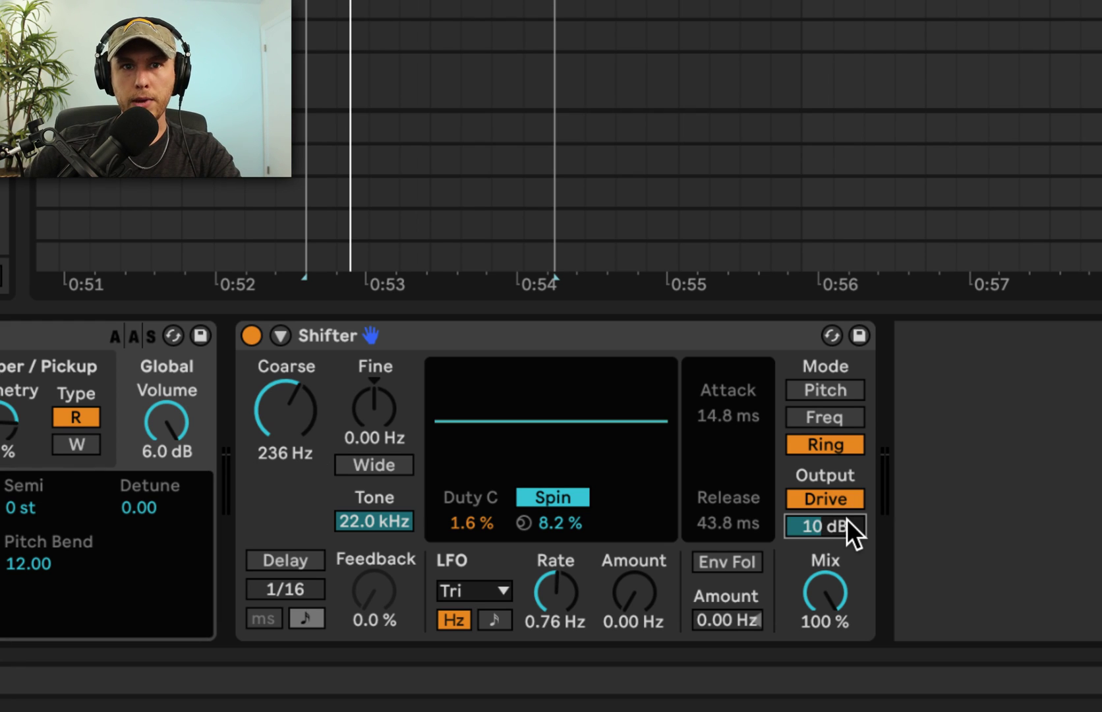
key("space")
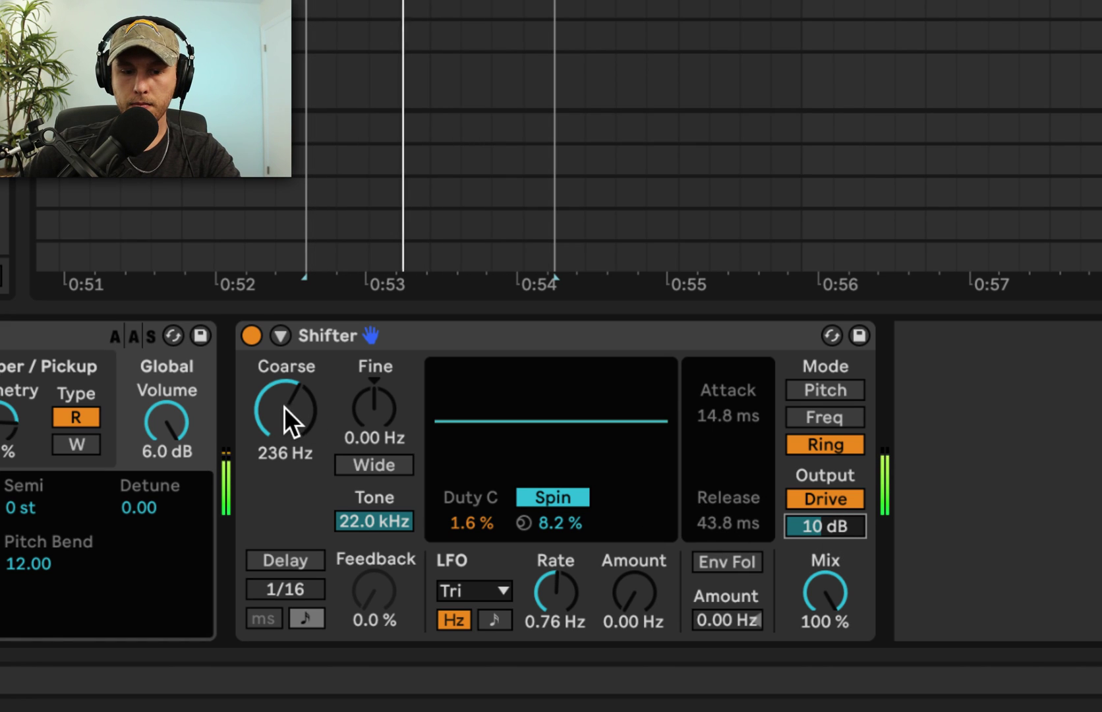
Set Coarse to 302 Hz and LFO Amount to 61.7 Hz, and compare the Mix at 43 % with 100 %.
left_click_drag(284, 407, 284, 386)
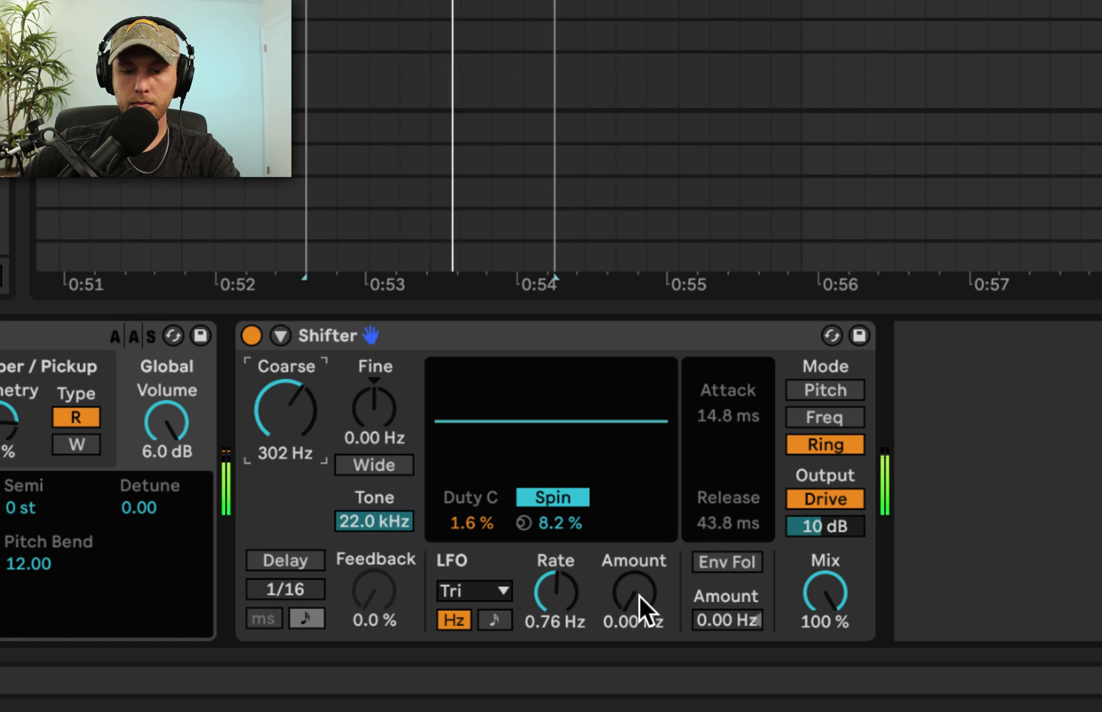
left_click_drag(637, 595, 672, 618)
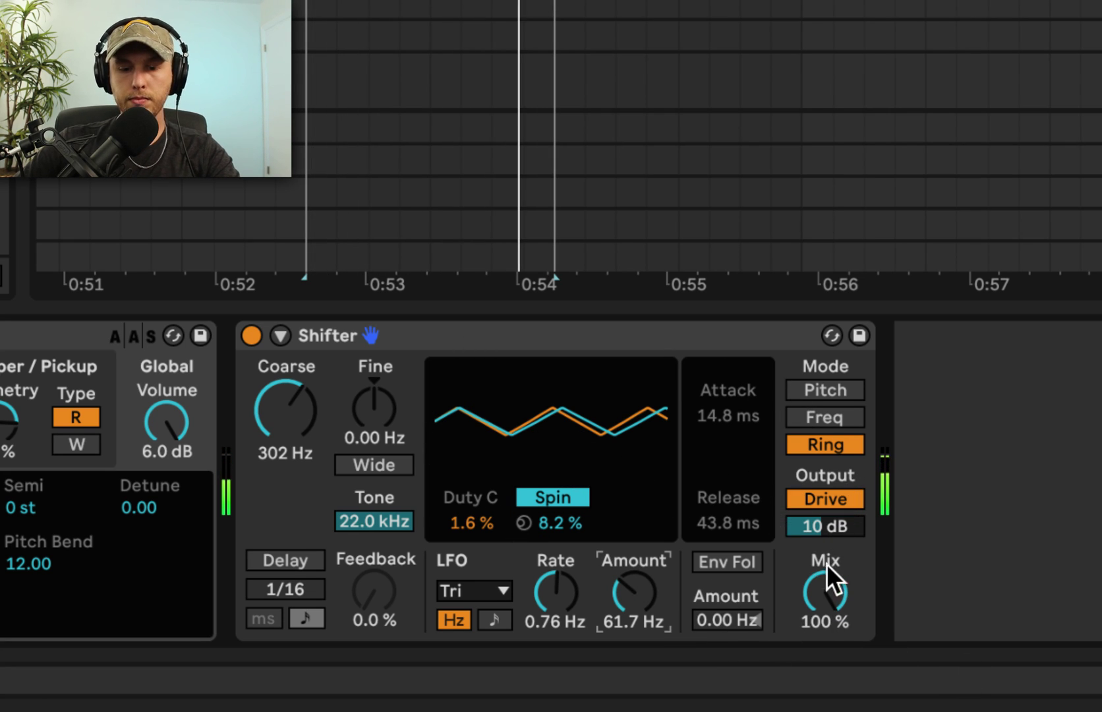
left_click_drag(824, 586, 825, 625)
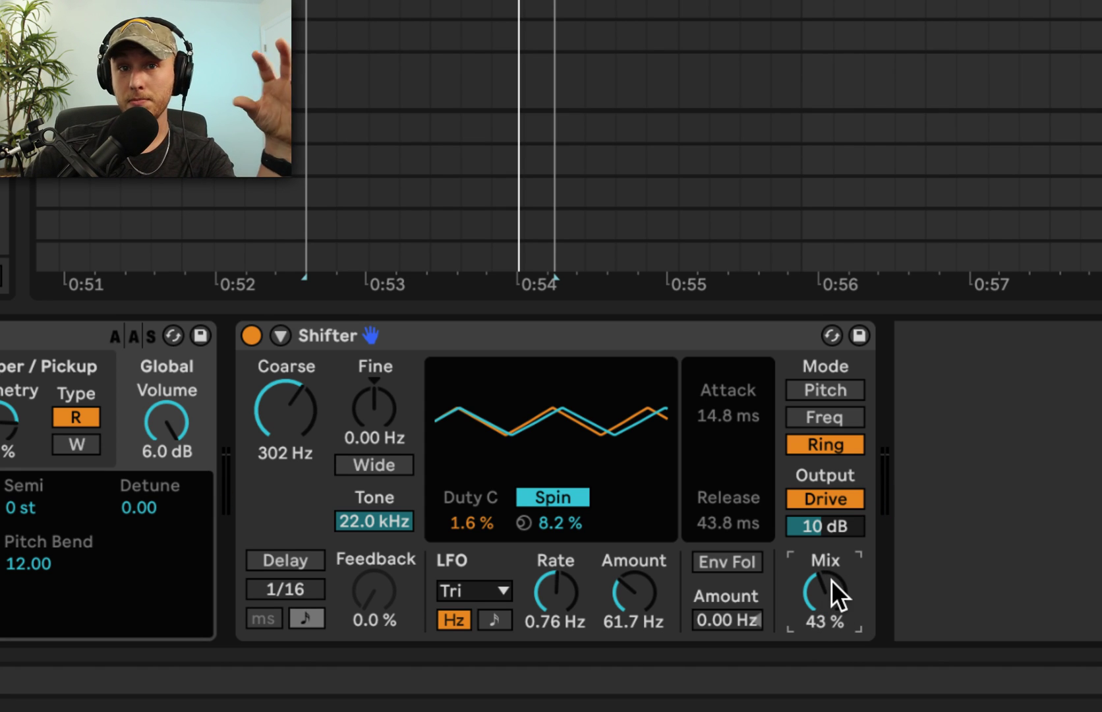
left_click_drag(831, 580, 832, 527)
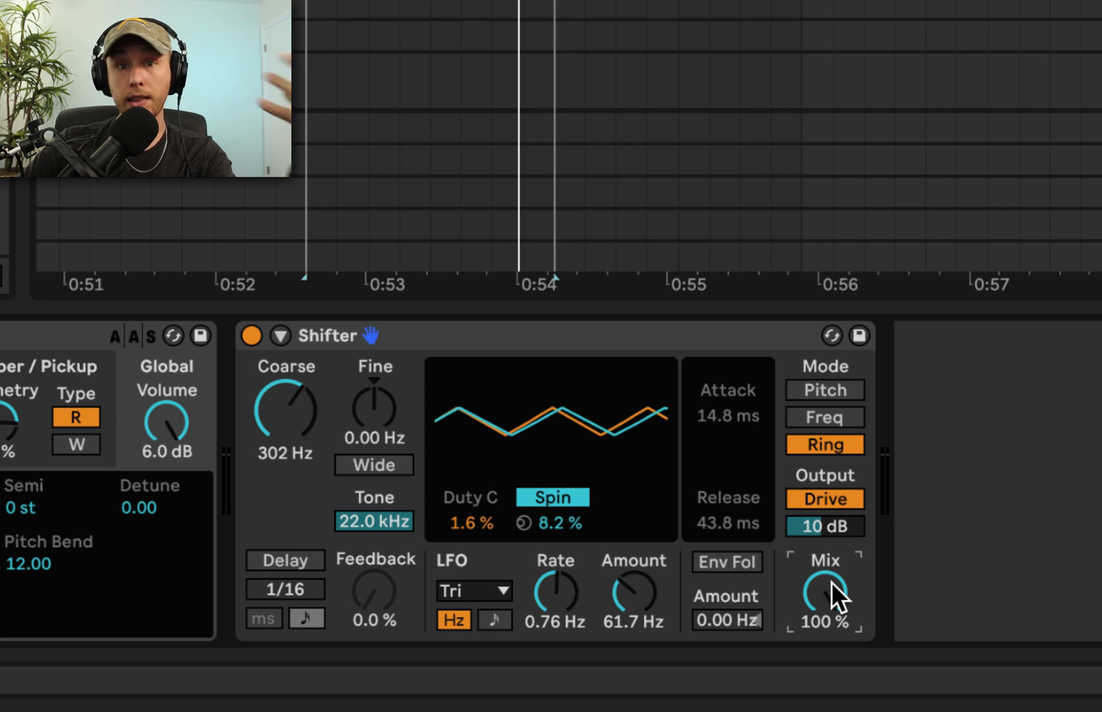